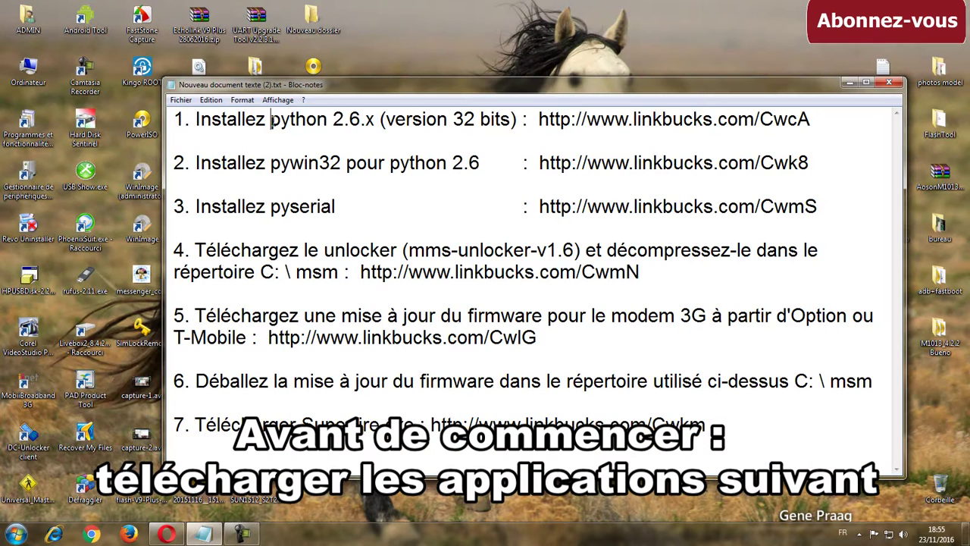
Highlight the python 2.6.x, pywin32, pyserial, unlocker, firmware and Superfire entries in the notes
drag(270, 119, 375, 119)
drag(539, 119, 821, 122)
drag(271, 163, 342, 163)
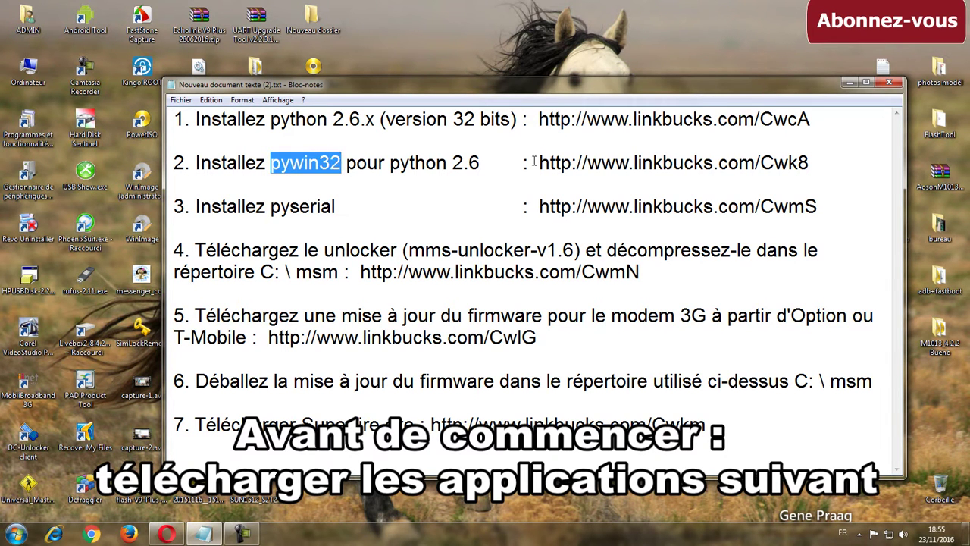
drag(539, 163, 810, 163)
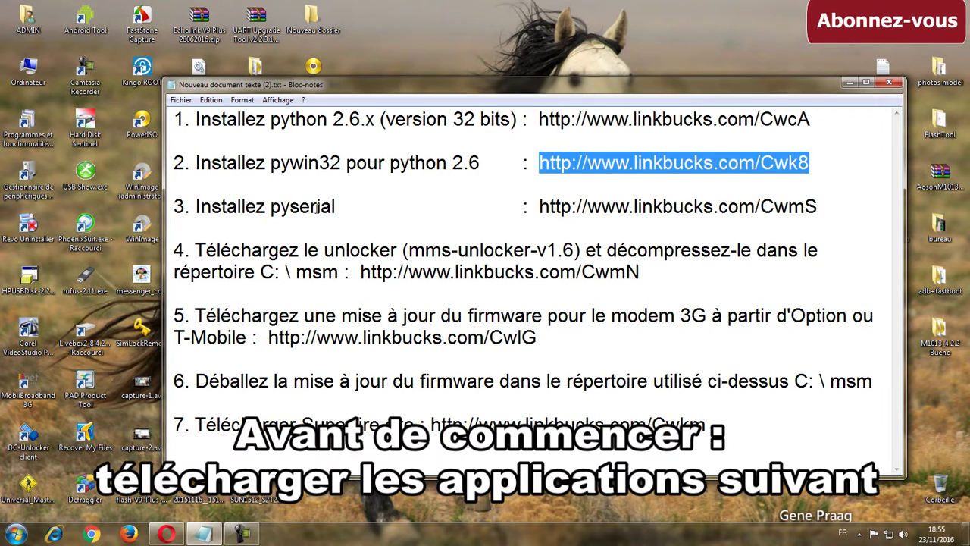
drag(271, 206, 337, 206)
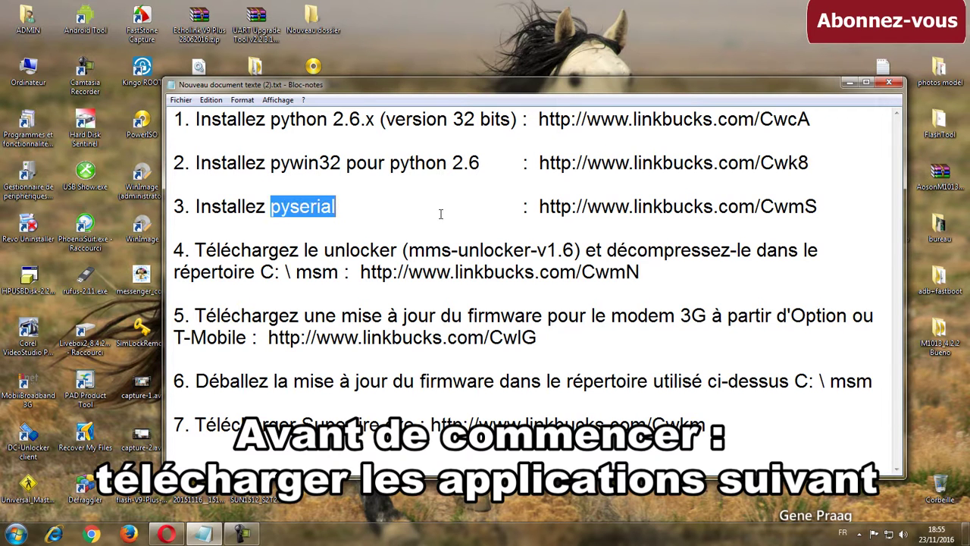
click(539, 206)
drag(541, 206, 819, 210)
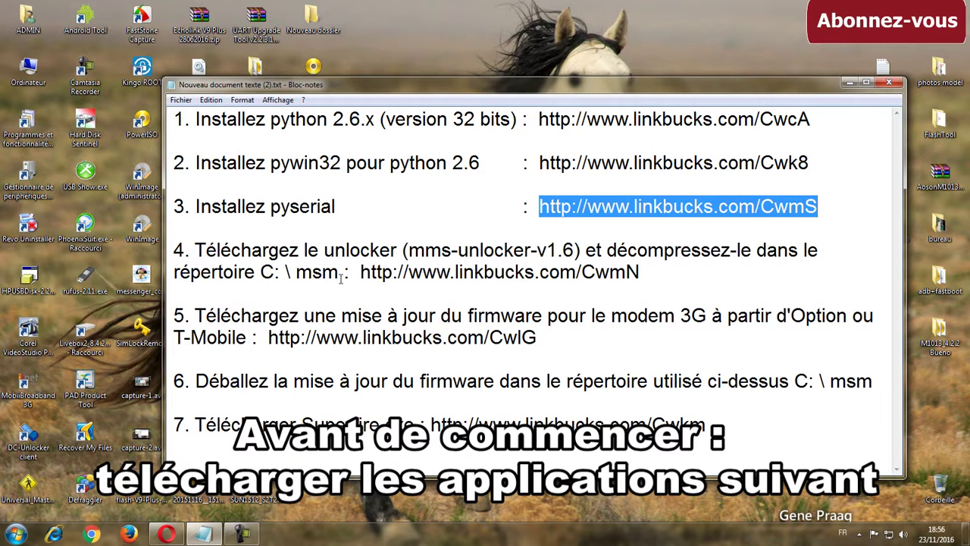
drag(409, 251, 573, 251)
drag(362, 273, 628, 273)
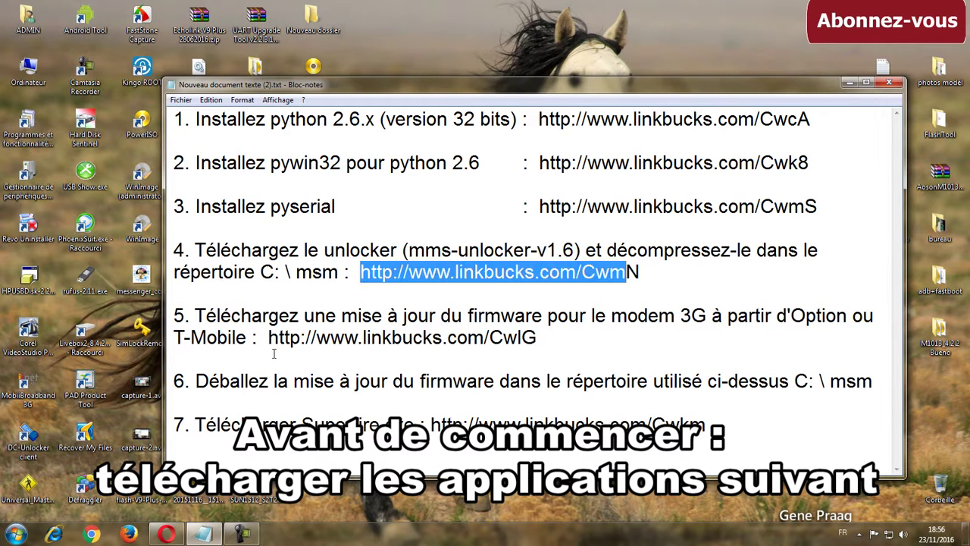
click(297, 319)
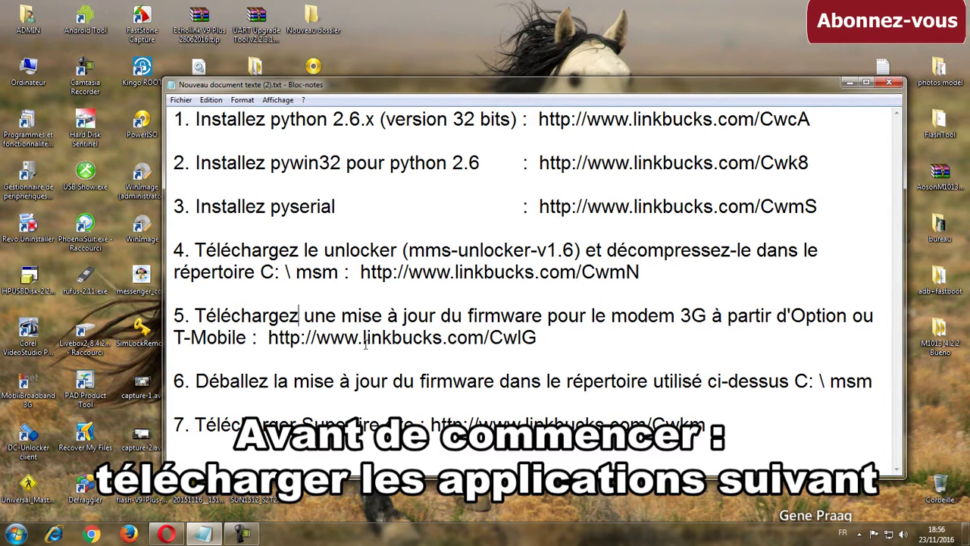
drag(270, 338, 535, 338)
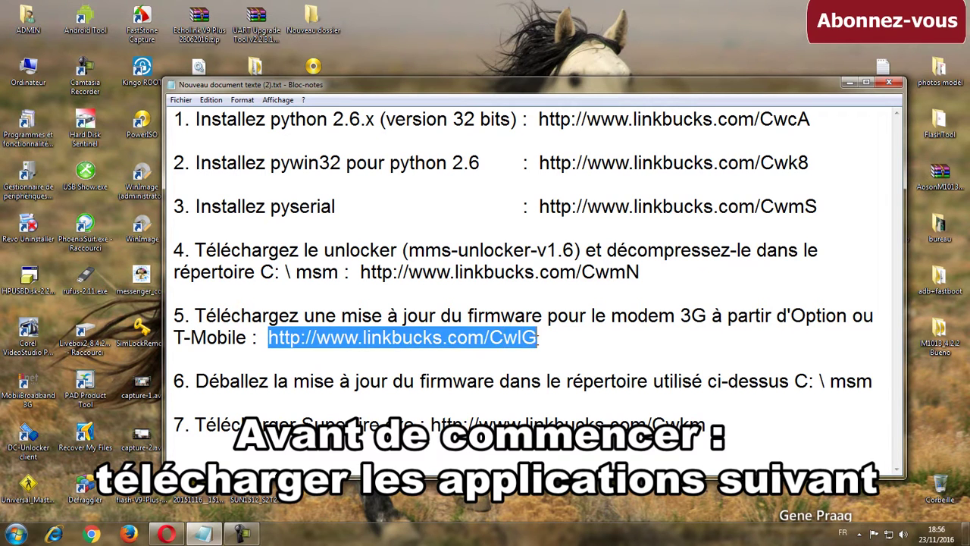
click(406, 383)
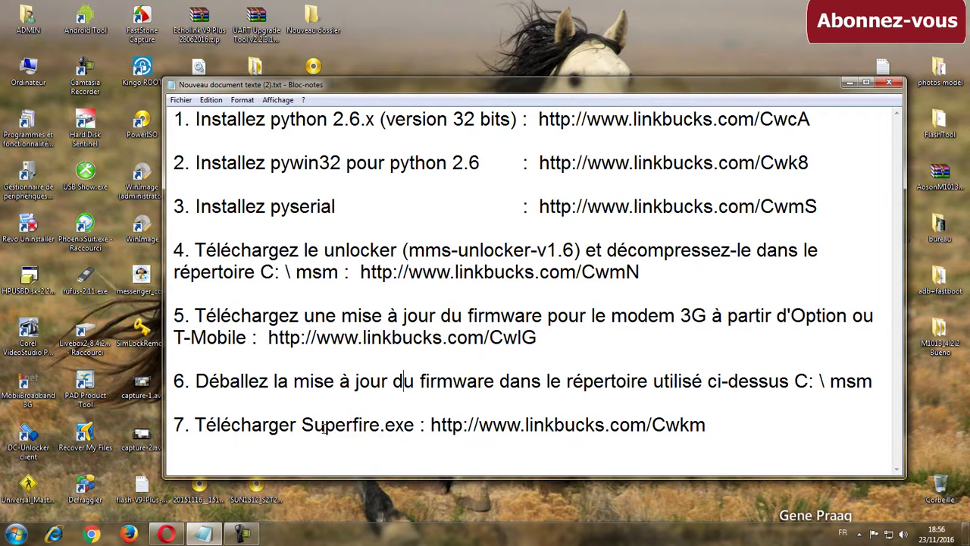
drag(302, 424, 692, 427)
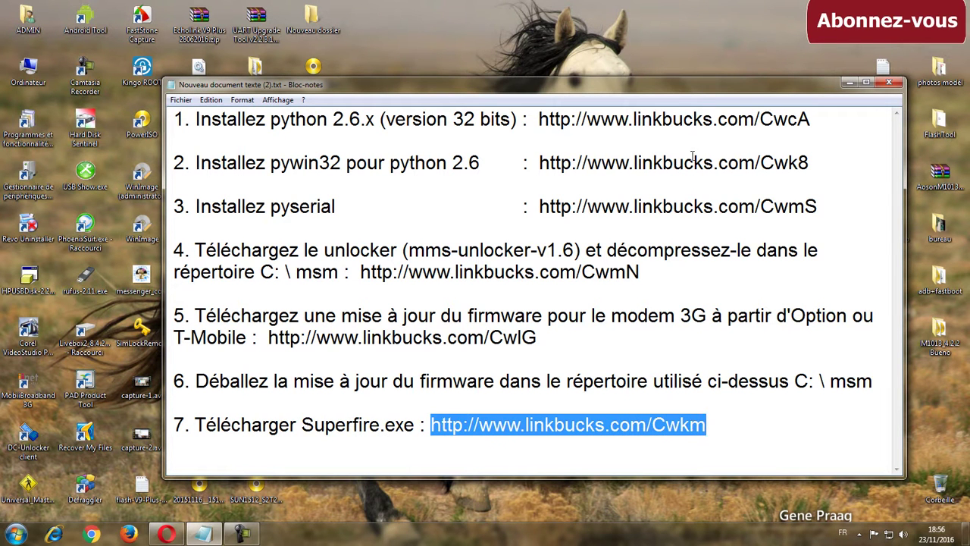
Install python-2.6.6.msi for all users into C:\Python26, overwriting the existing files
click(892, 85)
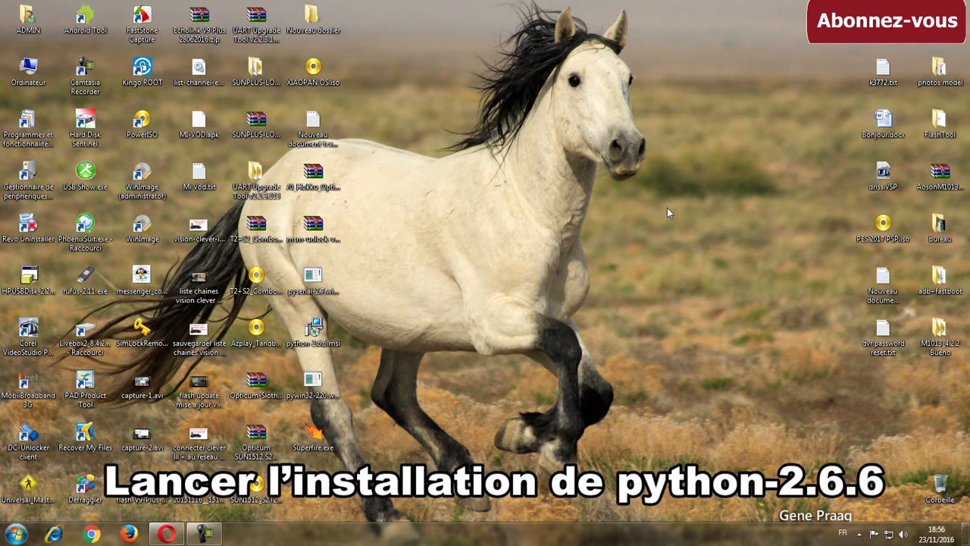
click(316, 345)
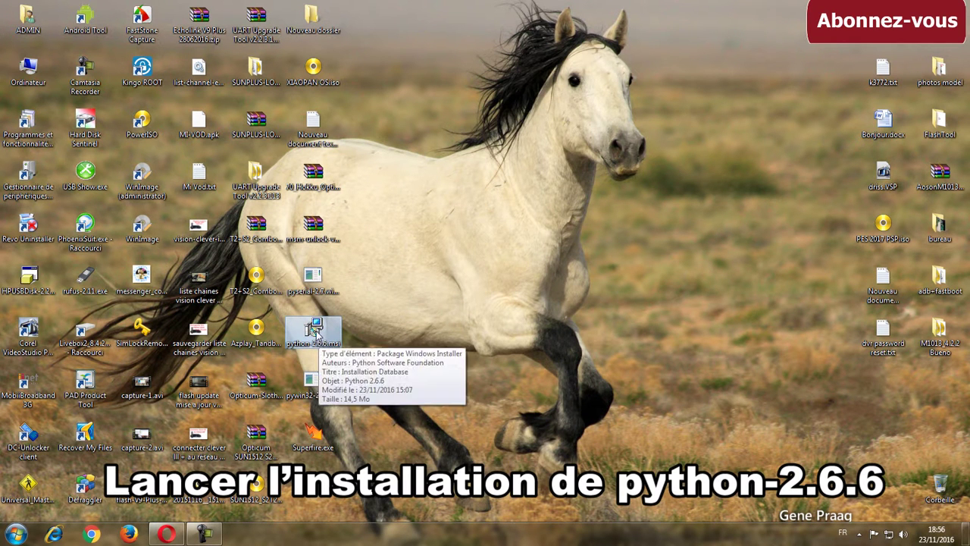
double_click(317, 339)
click(517, 279)
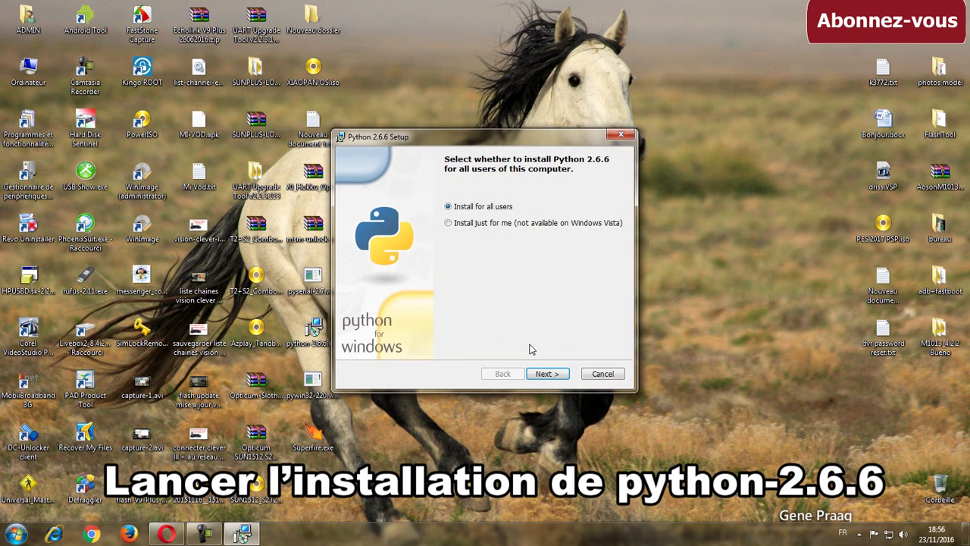
click(545, 374)
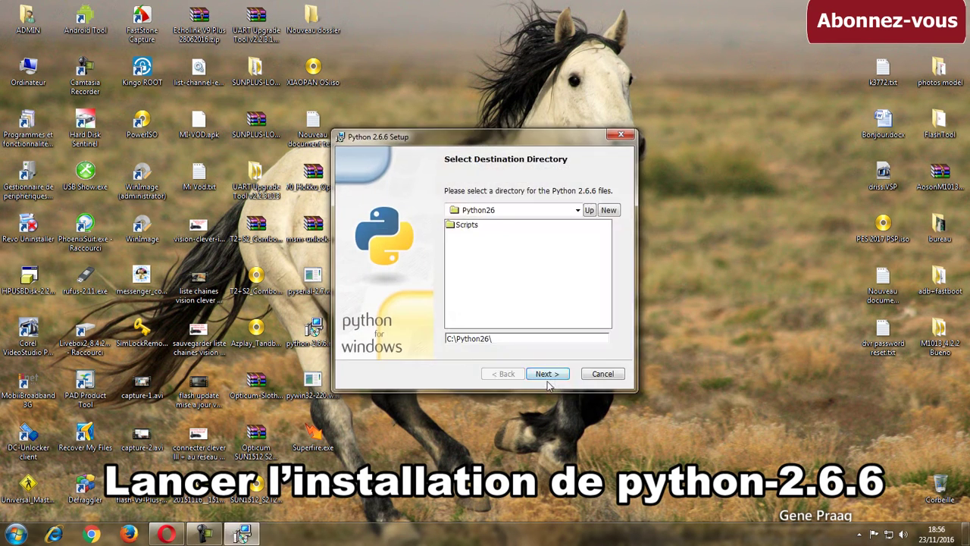
click(546, 373)
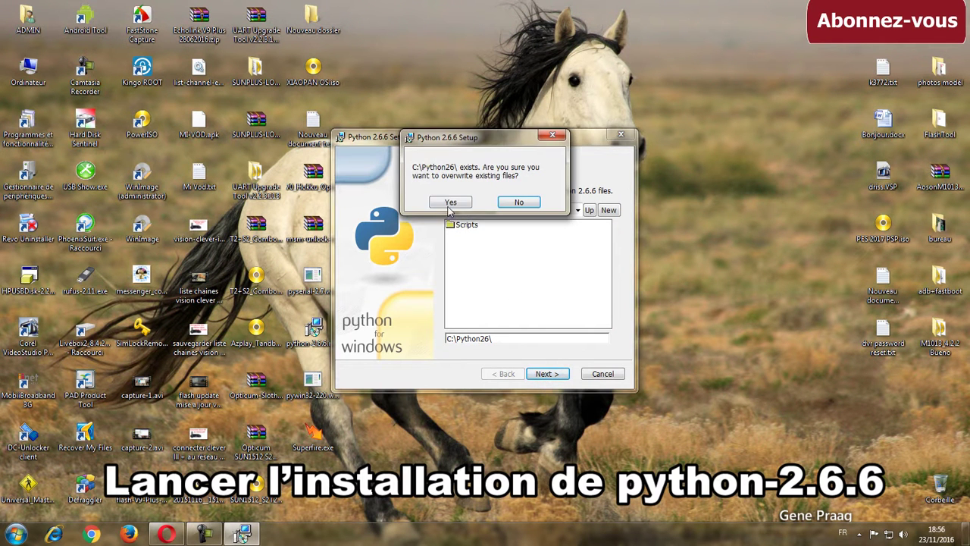
click(449, 205)
click(550, 376)
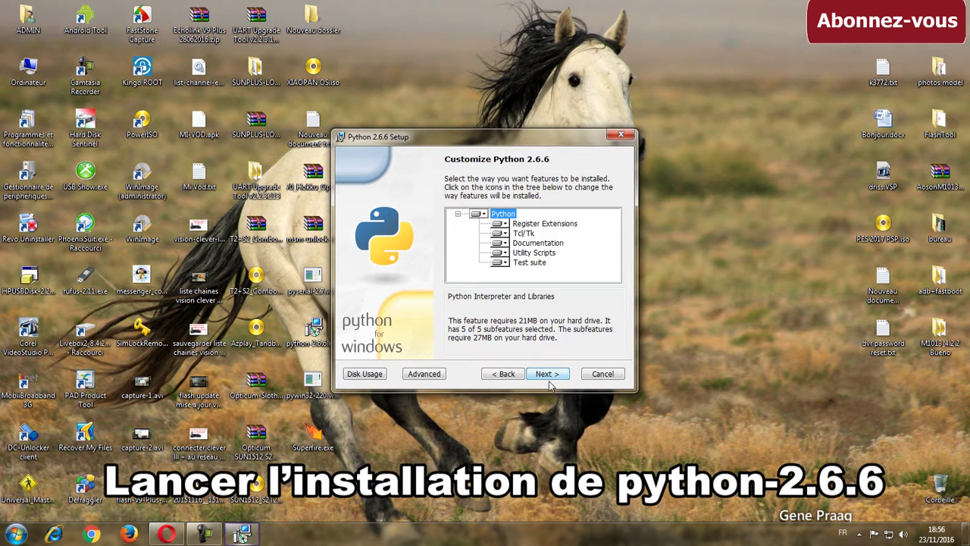
click(547, 375)
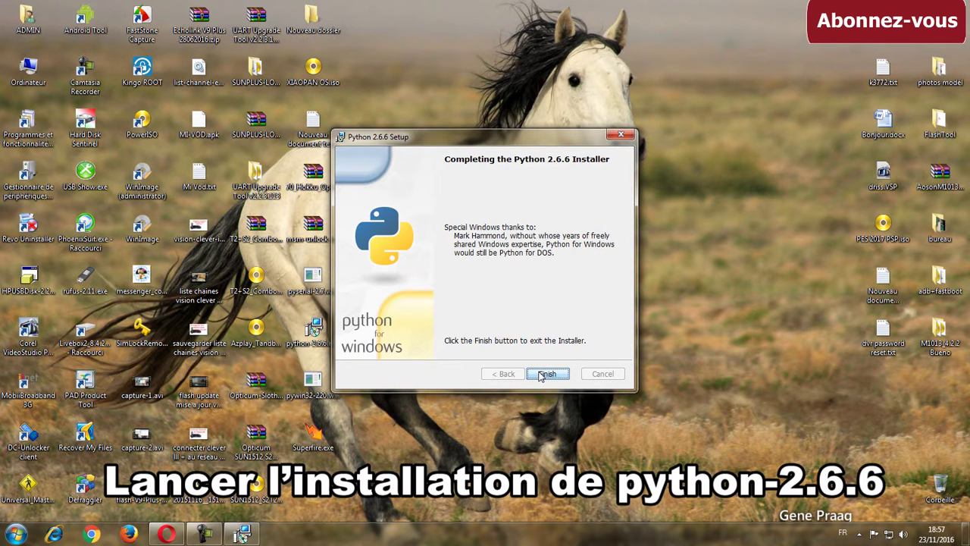
click(545, 375)
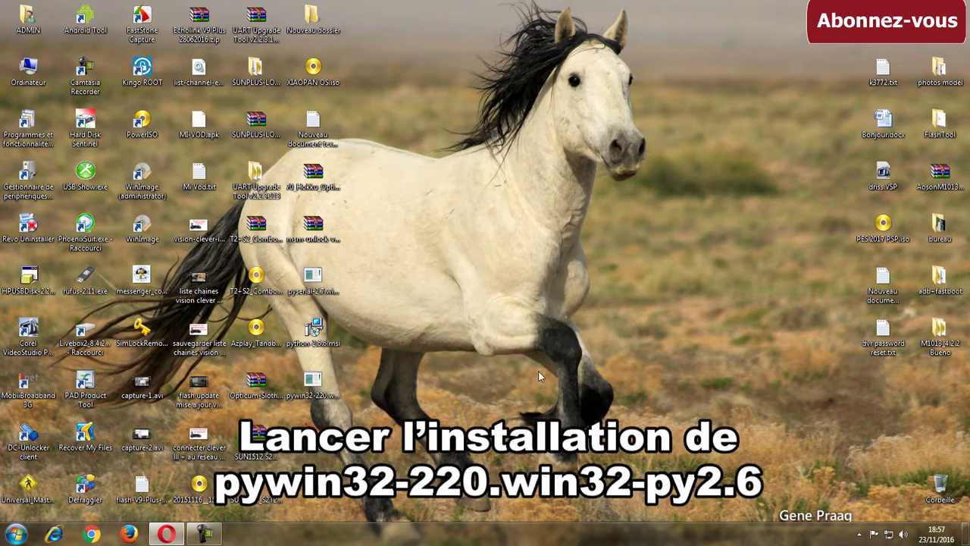
Run the pywin32-220 installer against the registry's Python 2.6 and finish the wizard
double_click(326, 391)
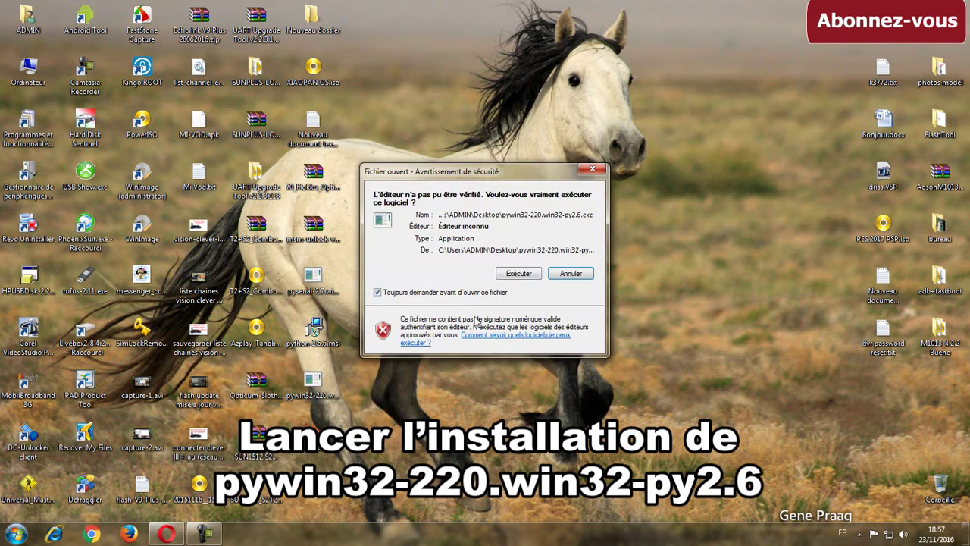
click(521, 274)
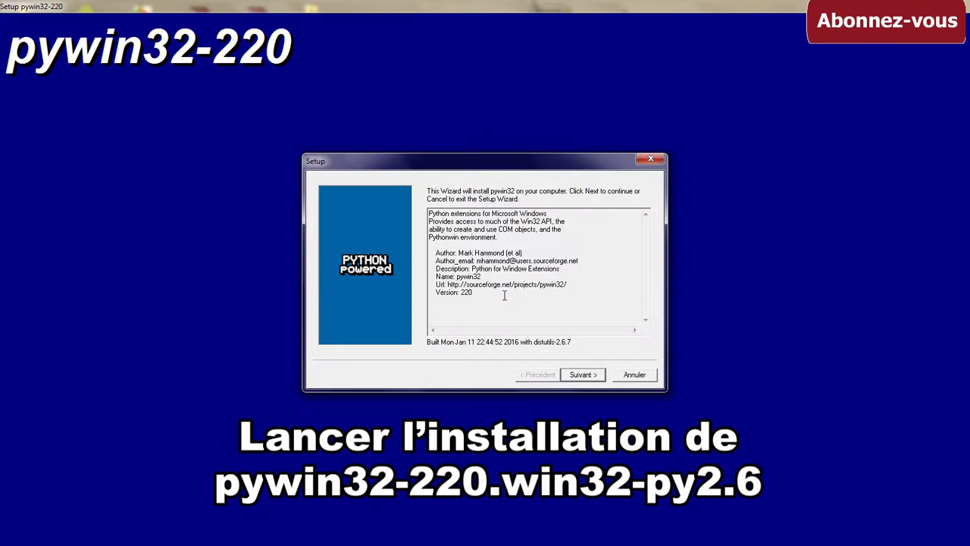
click(583, 374)
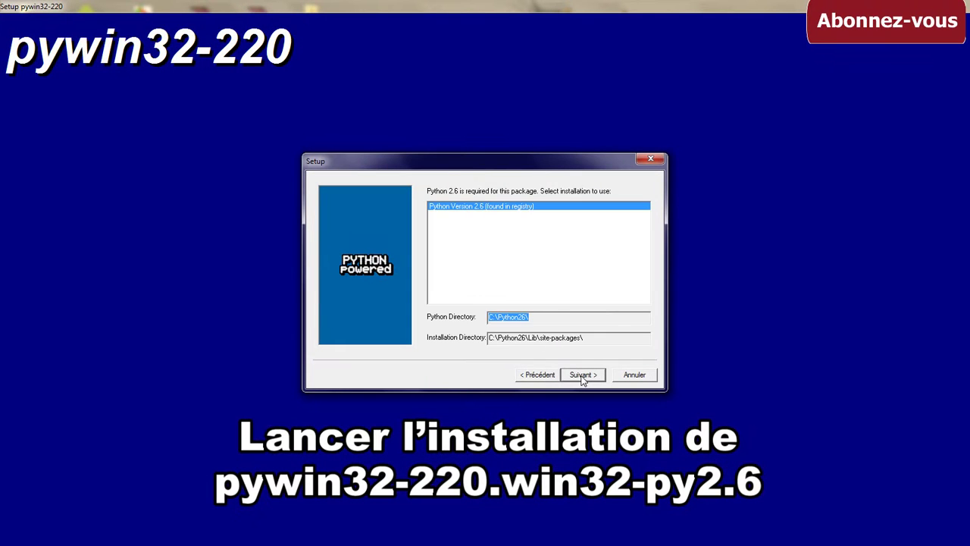
click(582, 379)
click(583, 379)
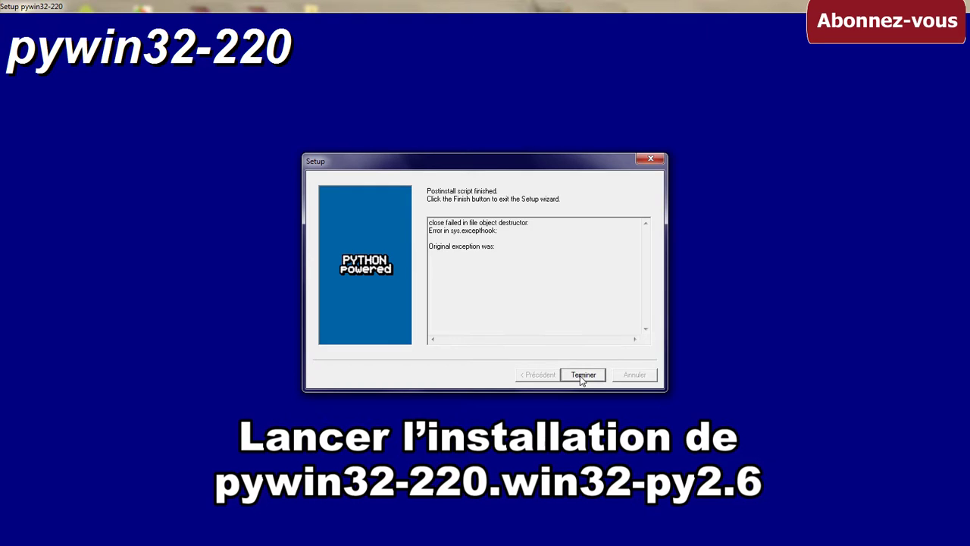
click(580, 374)
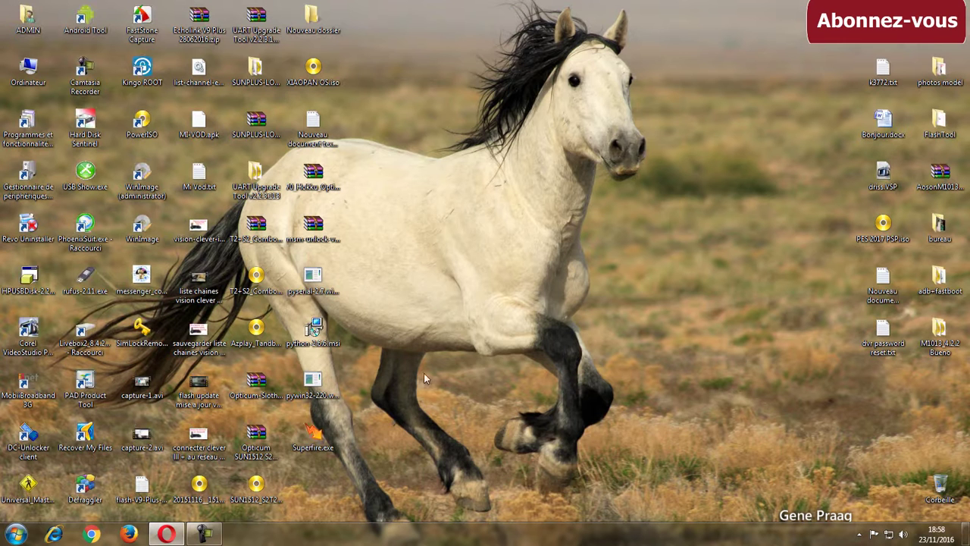
Run pyserial-2.7.win32.exe with the detected Python and finish the wizard
click(319, 291)
double_click(318, 291)
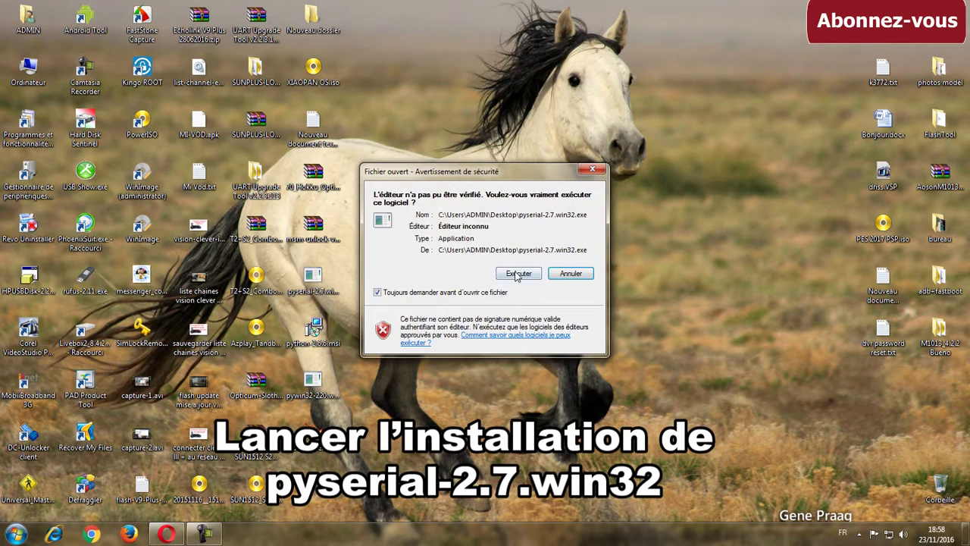
click(518, 274)
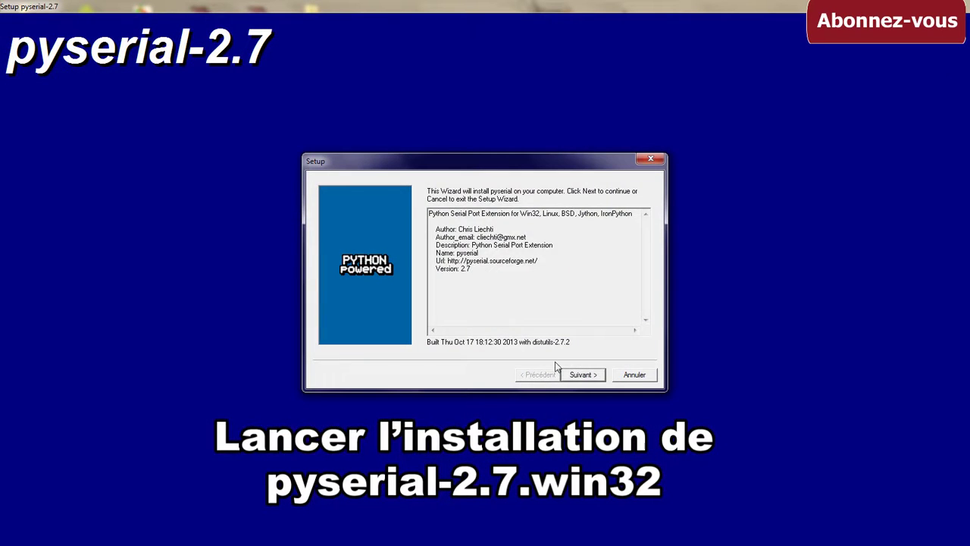
click(582, 376)
click(582, 376)
click(580, 377)
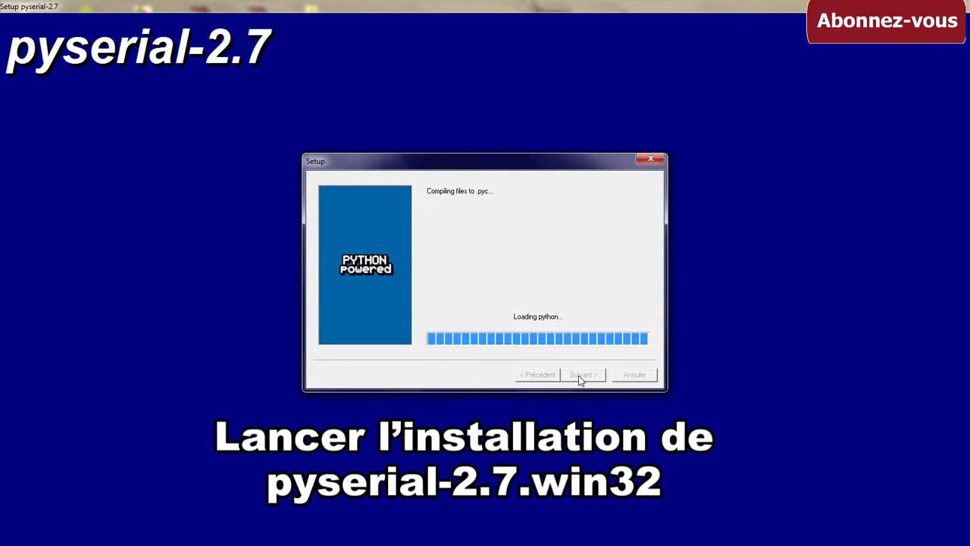
click(581, 375)
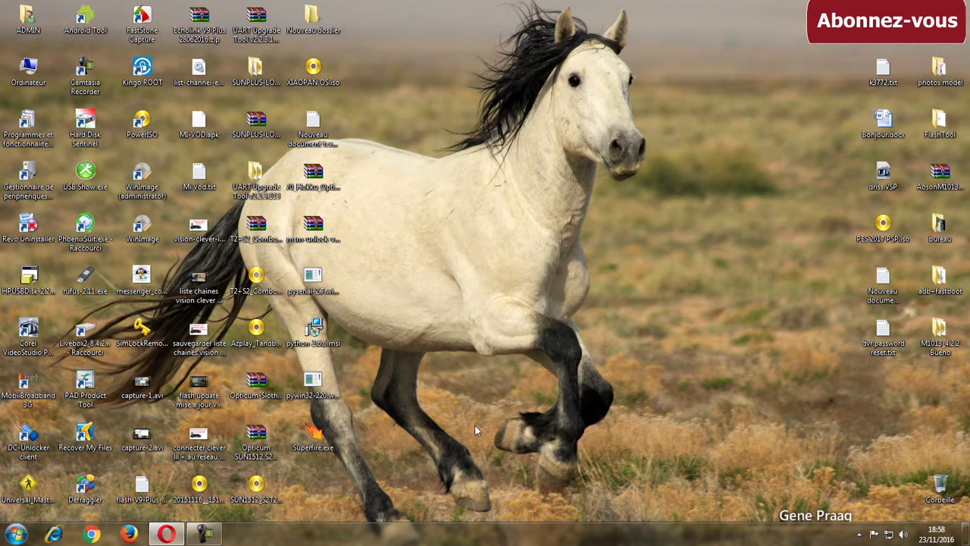
Extract msm-unlock-v1.6.zip into its own msm-unlock-v1.6 folder on the desktop
click(326, 242)
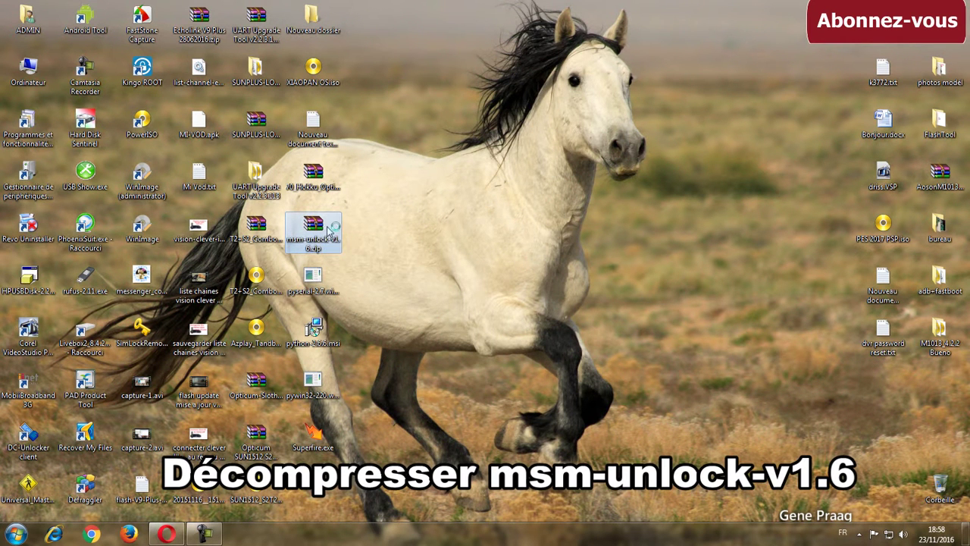
double_click(322, 233)
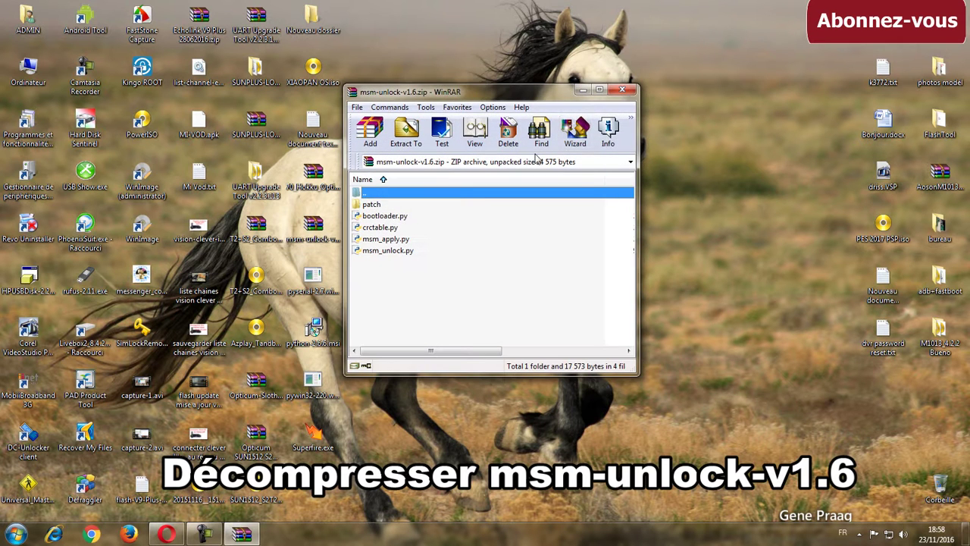
key(alt+F4)
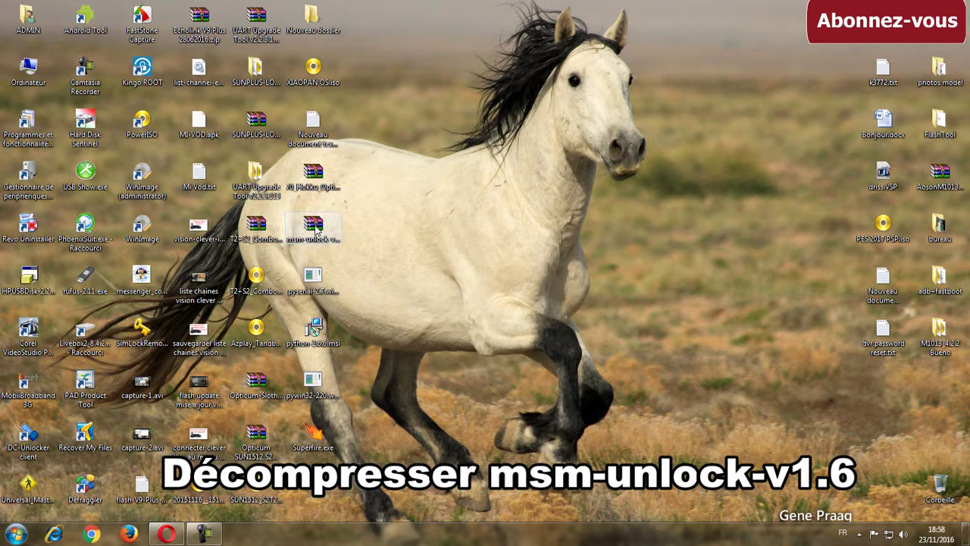
right_click(316, 230)
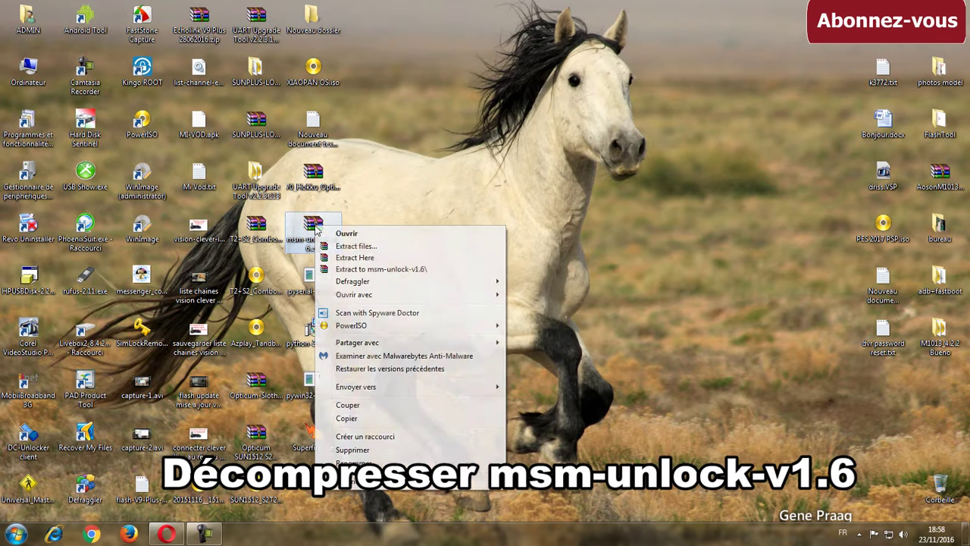
click(379, 270)
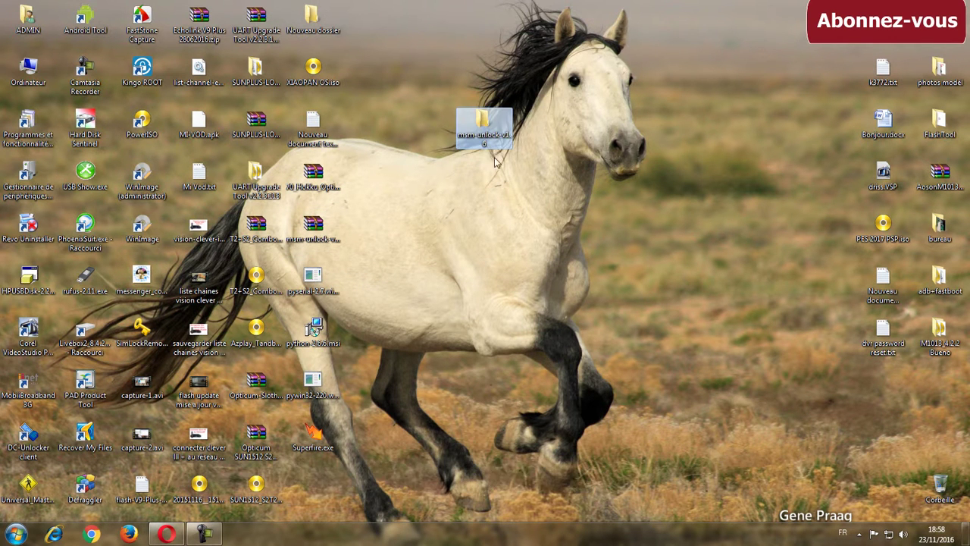
Rename the msm-unlock-v1.6 folder to msm
click(491, 150)
click(504, 145)
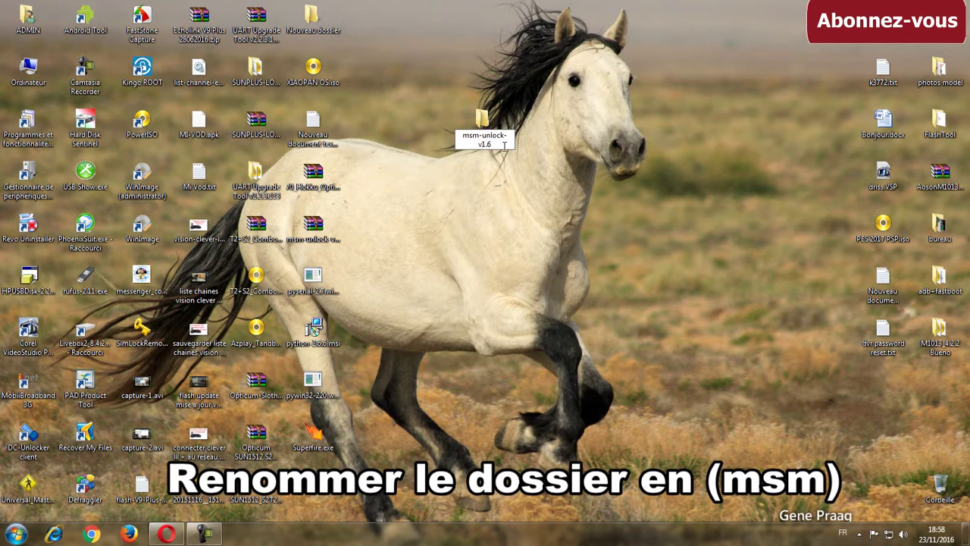
drag(486, 144, 479, 136)
key(BackSpace)
key(Return)
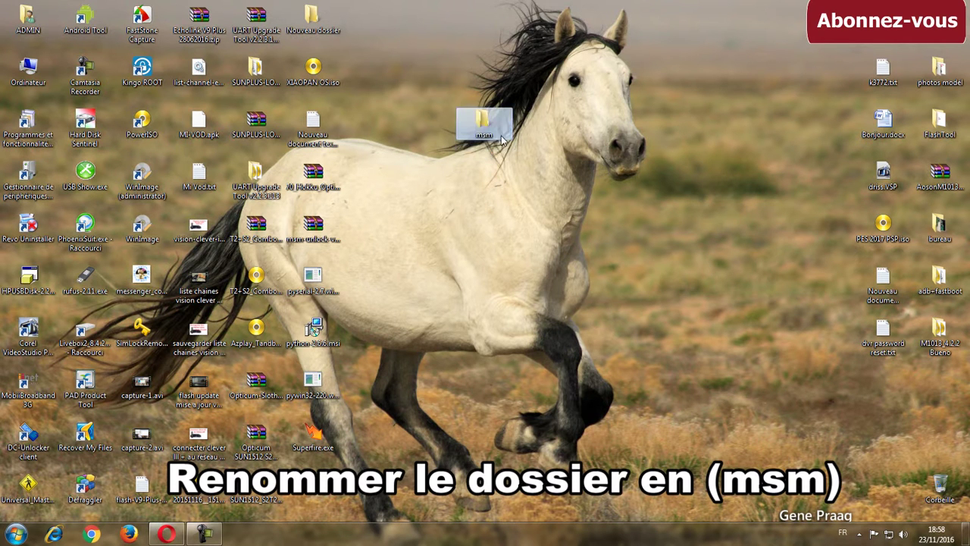
Copy Superfire.exe from the desktop into the msm folder
double_click(490, 120)
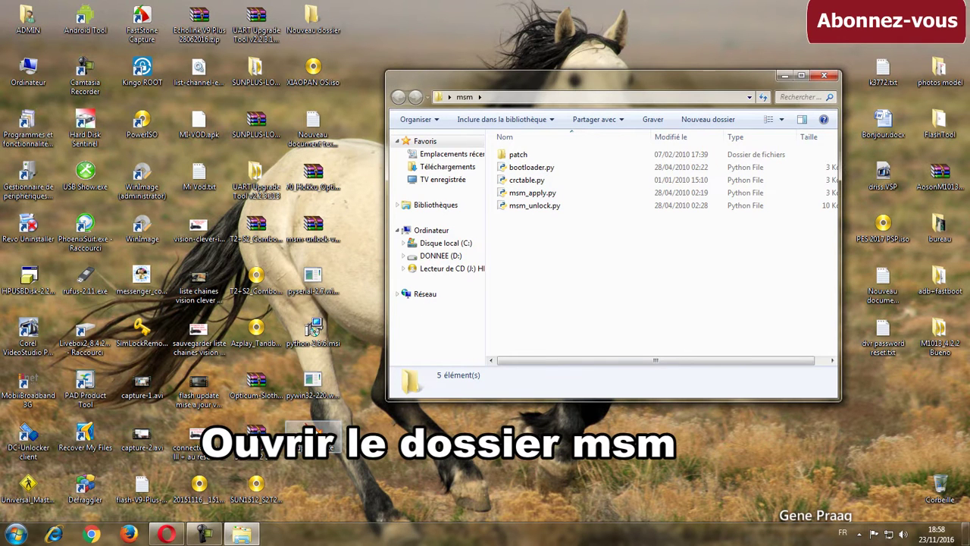
click(320, 435)
drag(320, 435, 587, 314)
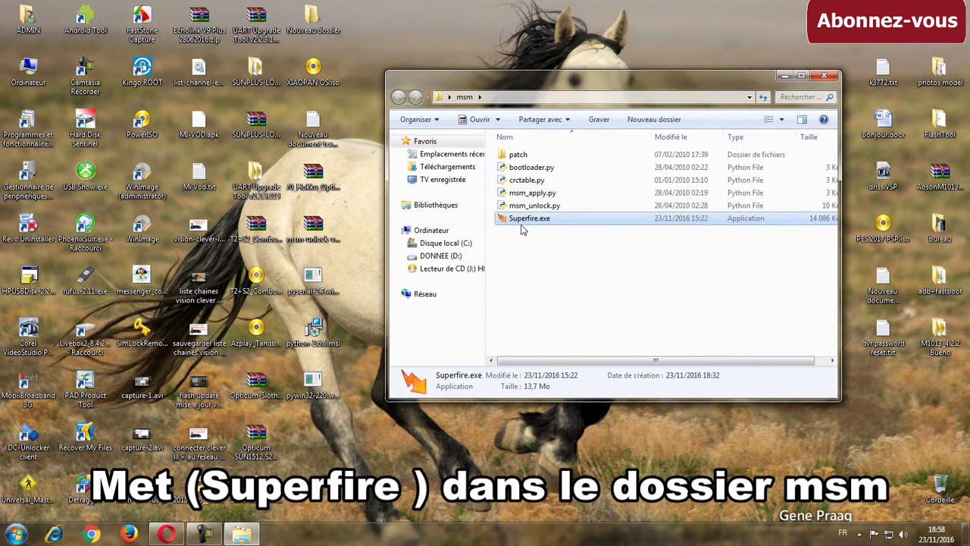
Copy x32, x64, autorun.exe, autorun.inf and GlobeTrotterConnect.ico from the archive into msm
click(314, 172)
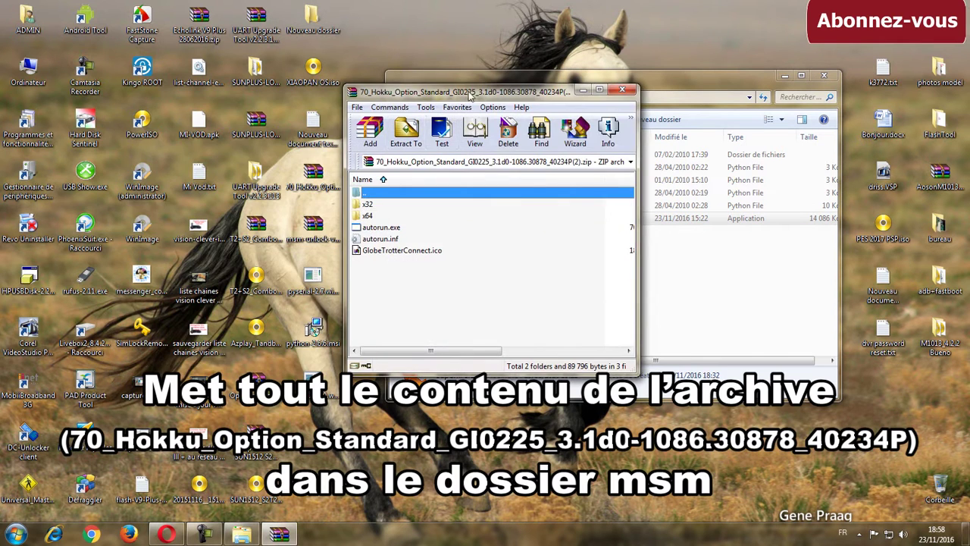
drag(467, 107, 206, 99)
drag(194, 286, 581, 301)
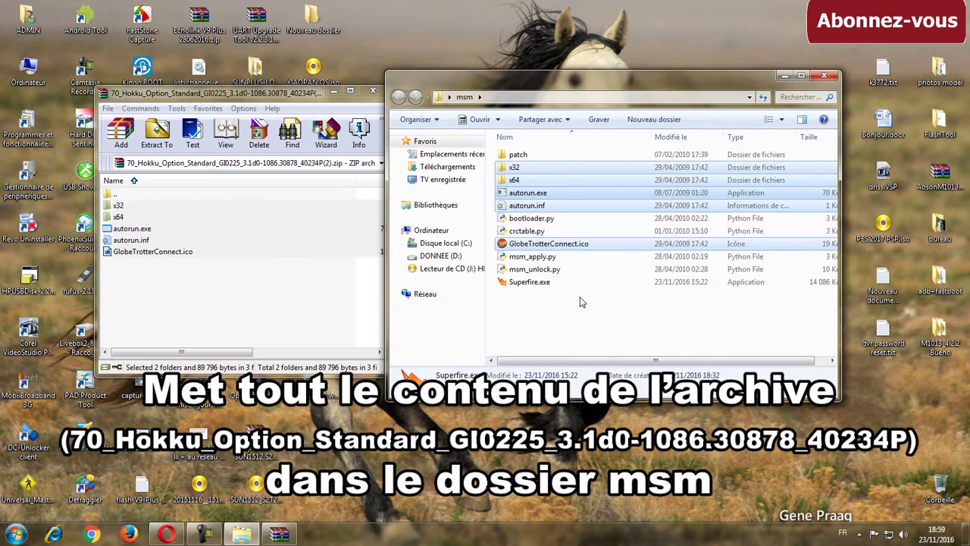
click(295, 97)
click(372, 90)
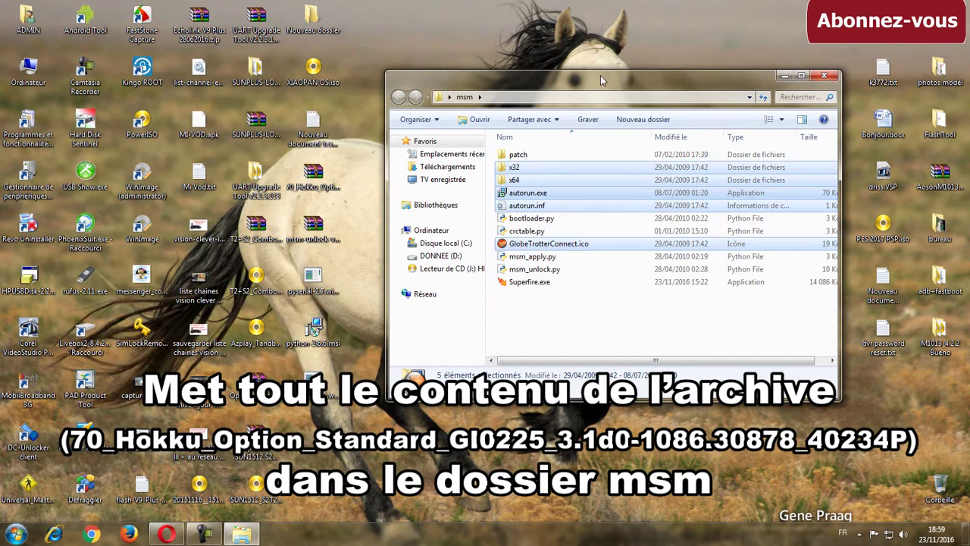
click(583, 308)
right_click(584, 308)
click(606, 351)
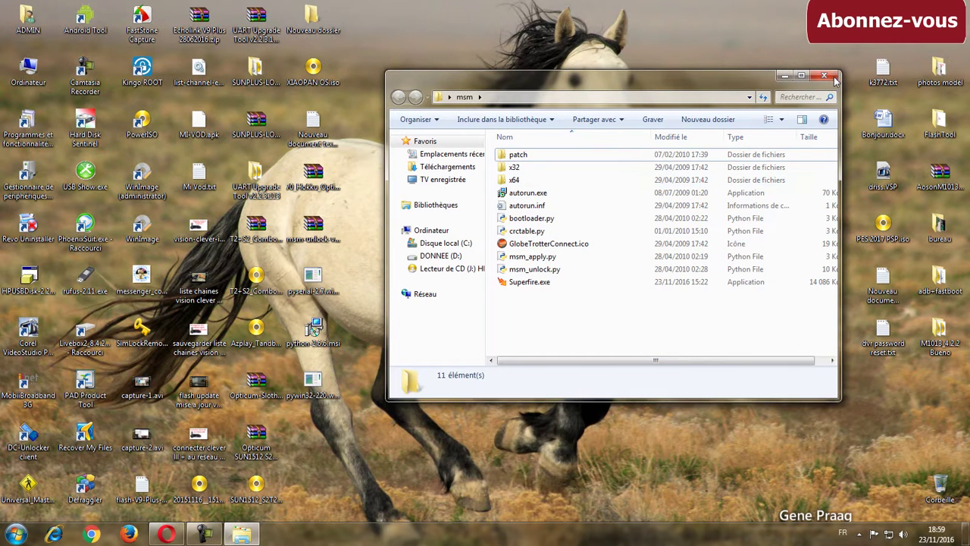
click(834, 79)
Copy the desktop msm folder, paste it into Disque local (C:), and open it
right_click(484, 121)
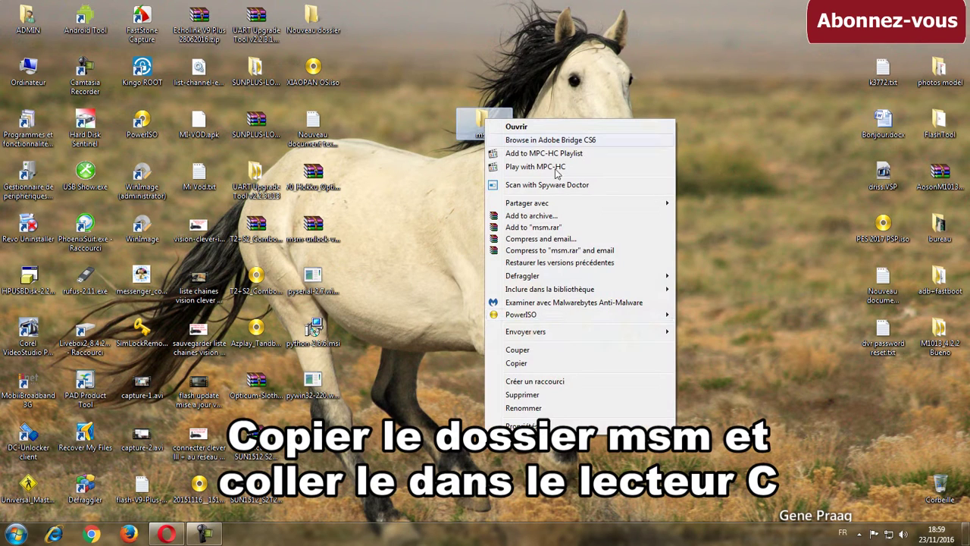
click(517, 363)
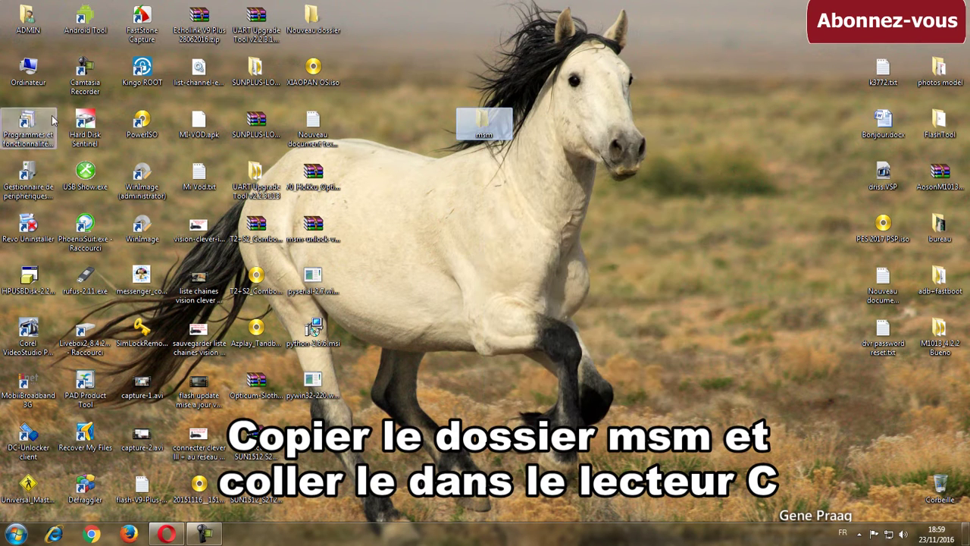
double_click(28, 70)
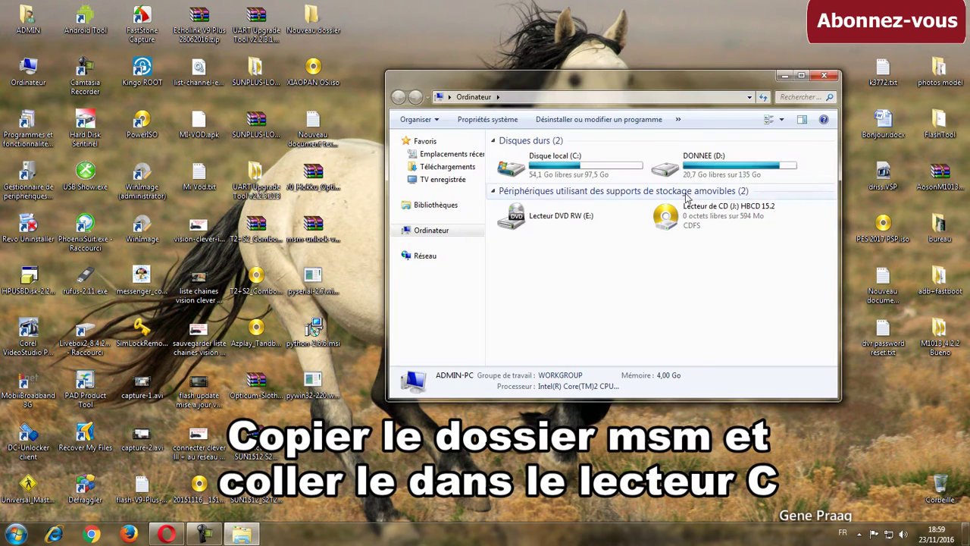
double_click(517, 168)
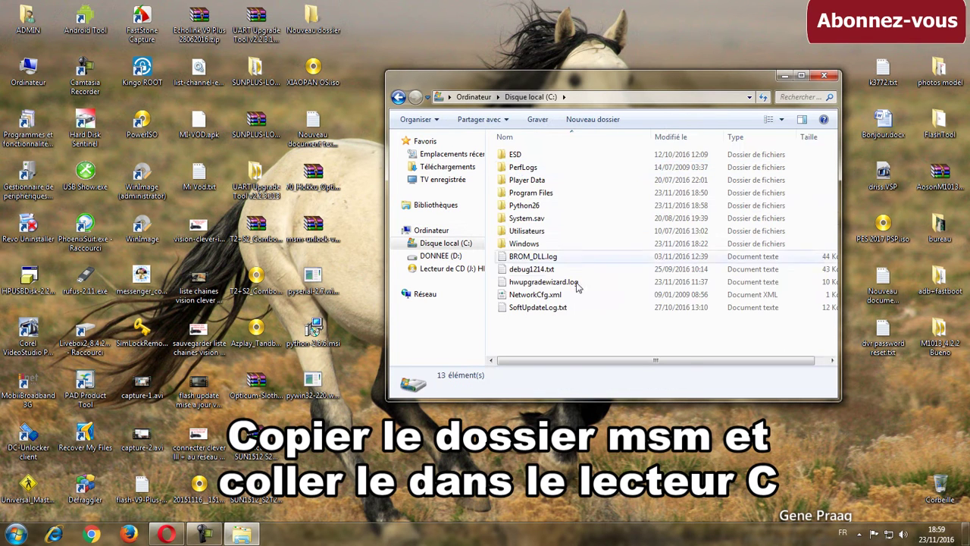
right_click(541, 333)
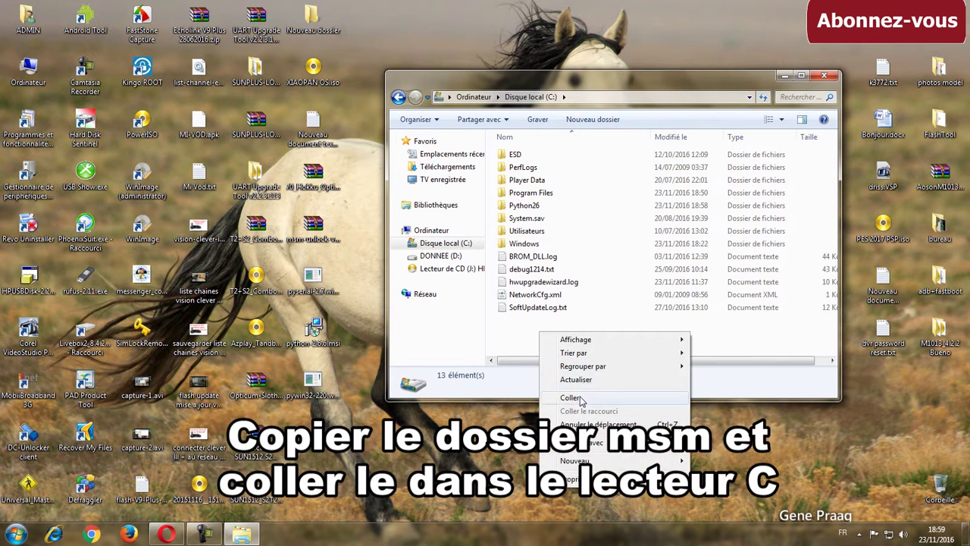
click(571, 398)
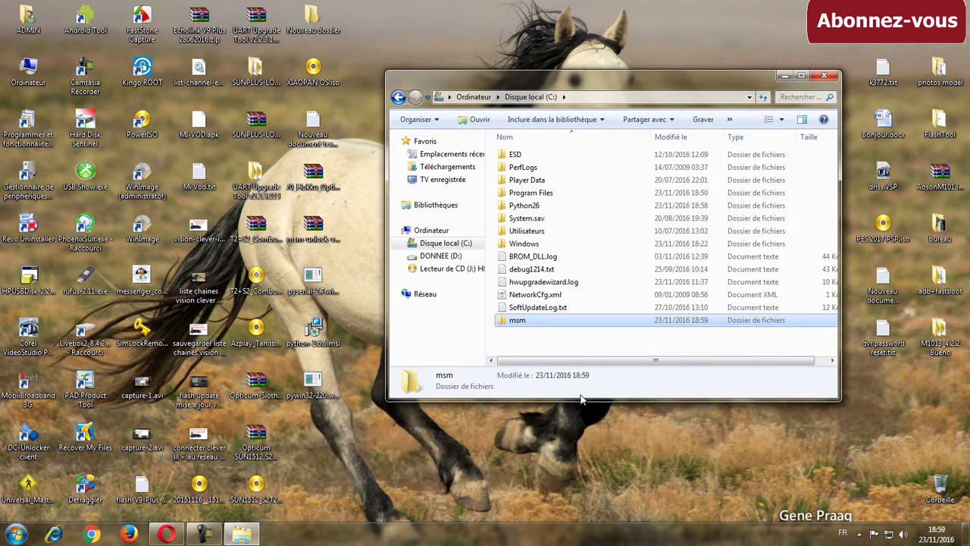
double_click(543, 321)
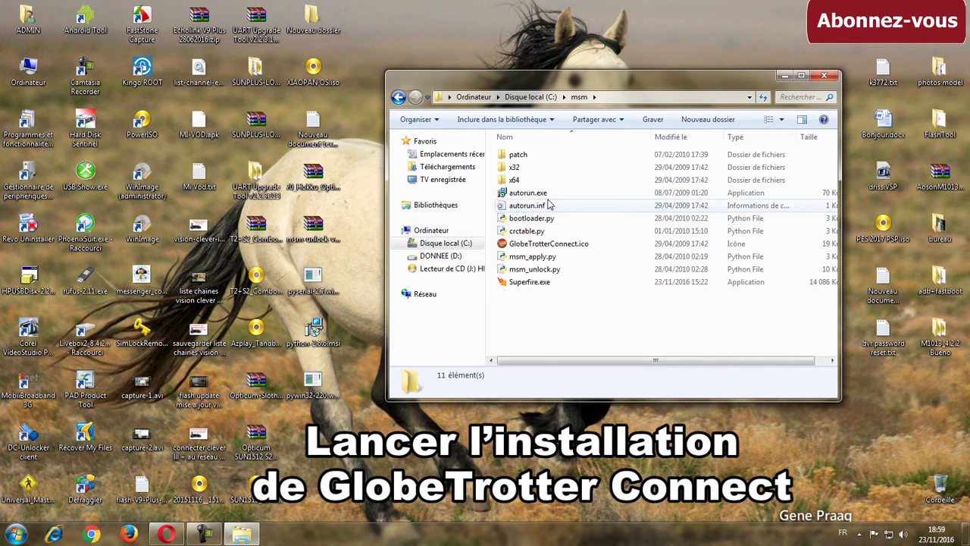
Run autorun.exe, accept the licence, install, and decline the restart
click(523, 194)
double_click(541, 196)
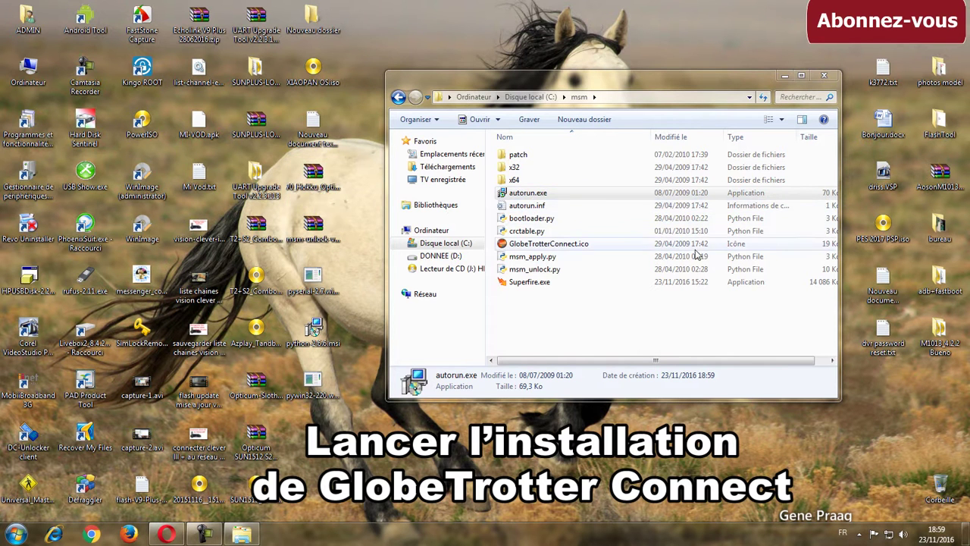
click(524, 311)
click(410, 312)
click(518, 314)
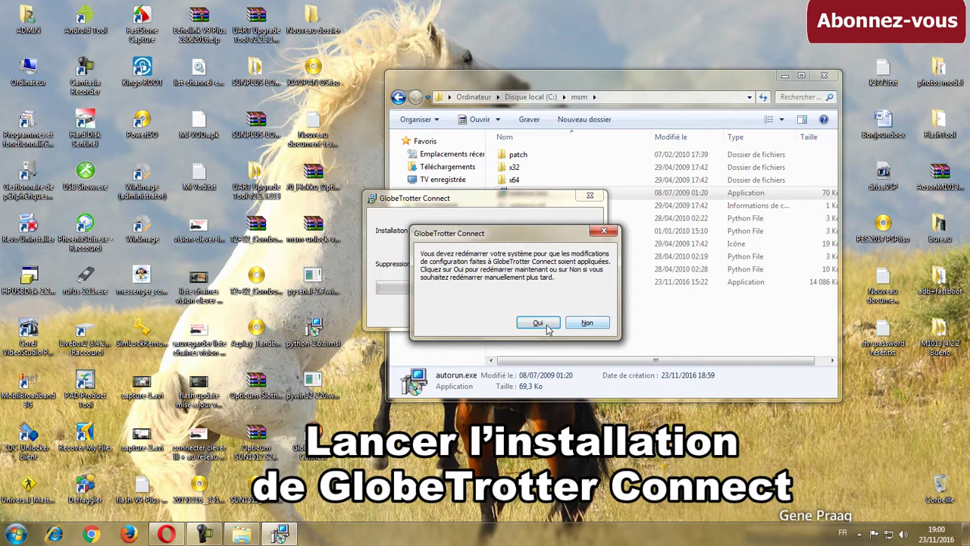
click(588, 325)
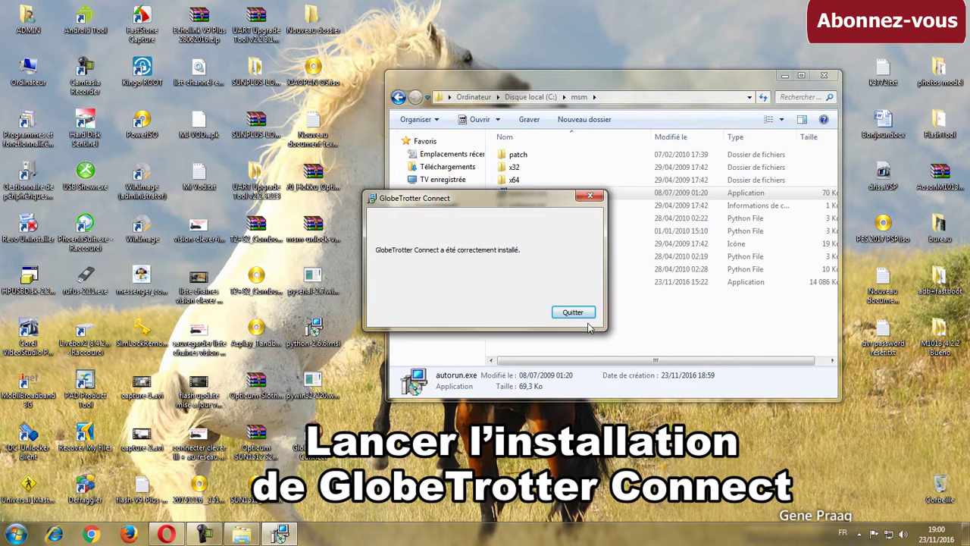
click(573, 311)
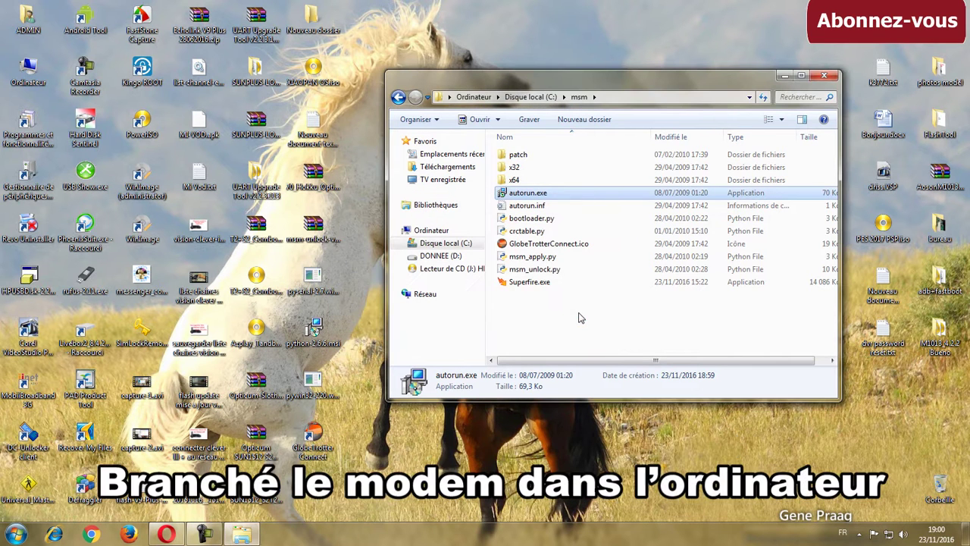
click(313, 440)
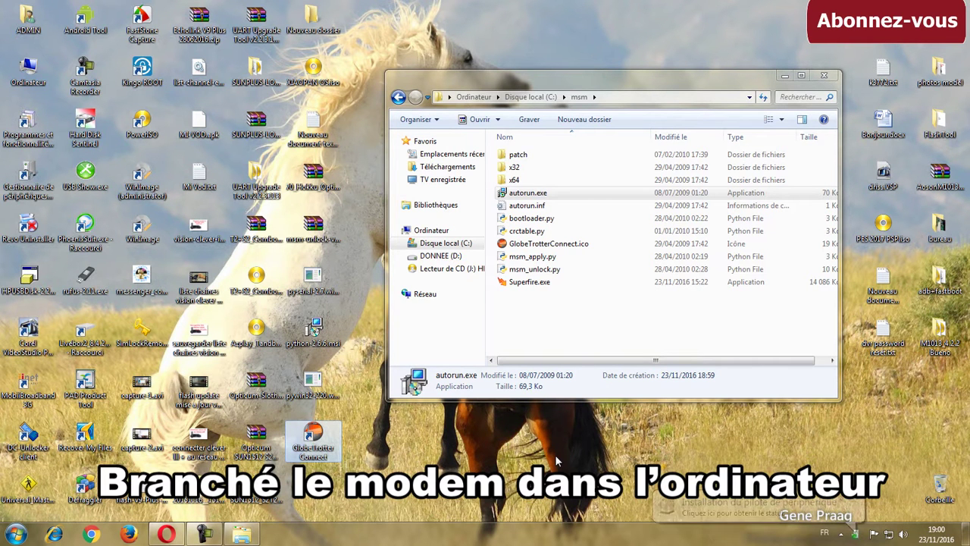
double_click(334, 452)
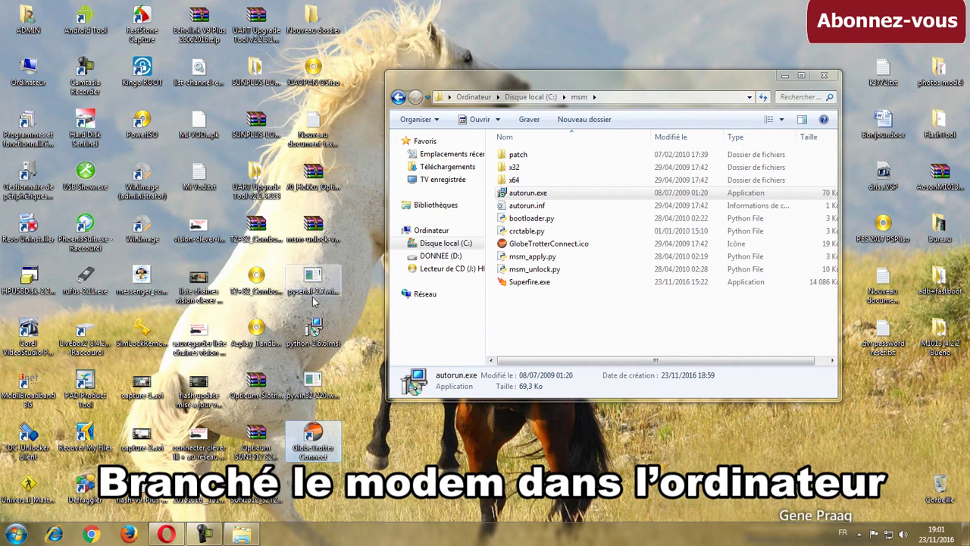
double_click(311, 453)
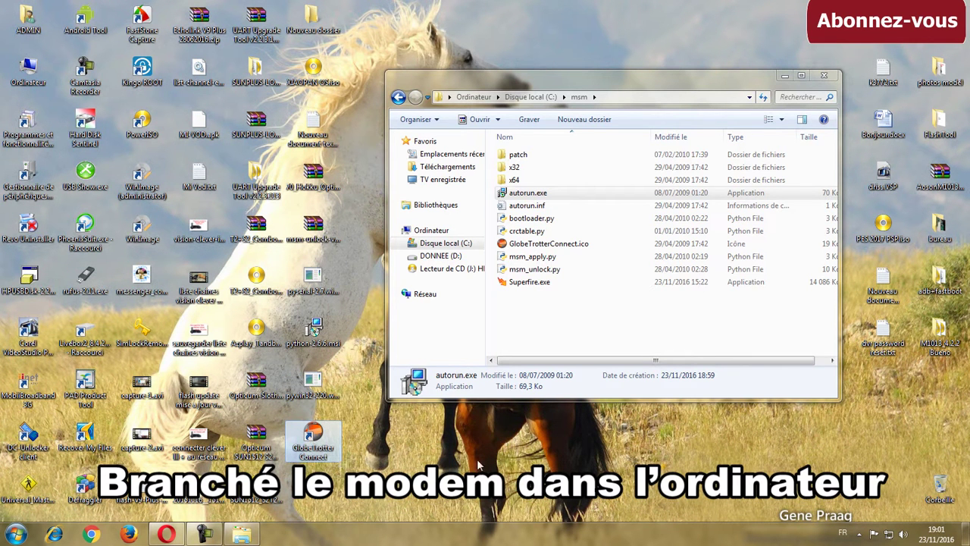
click(859, 534)
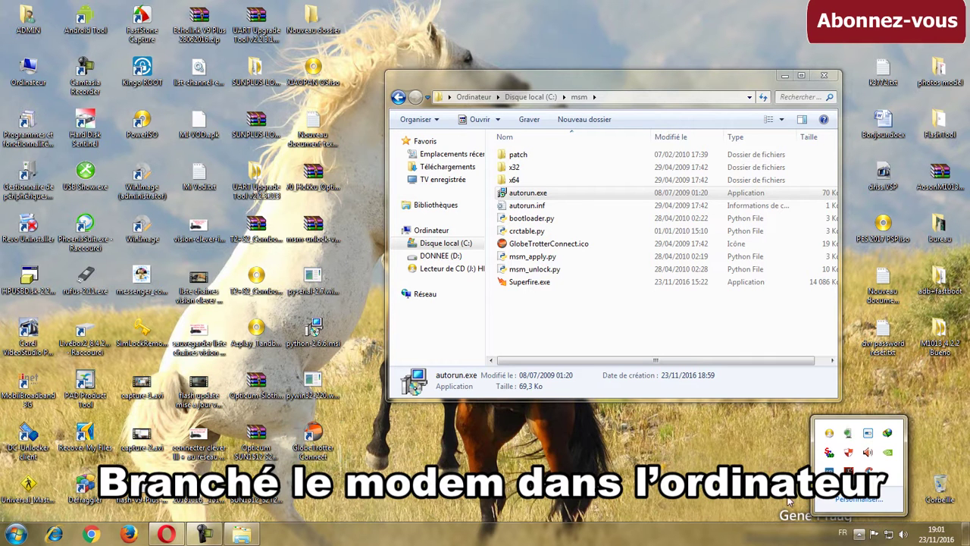
click(850, 435)
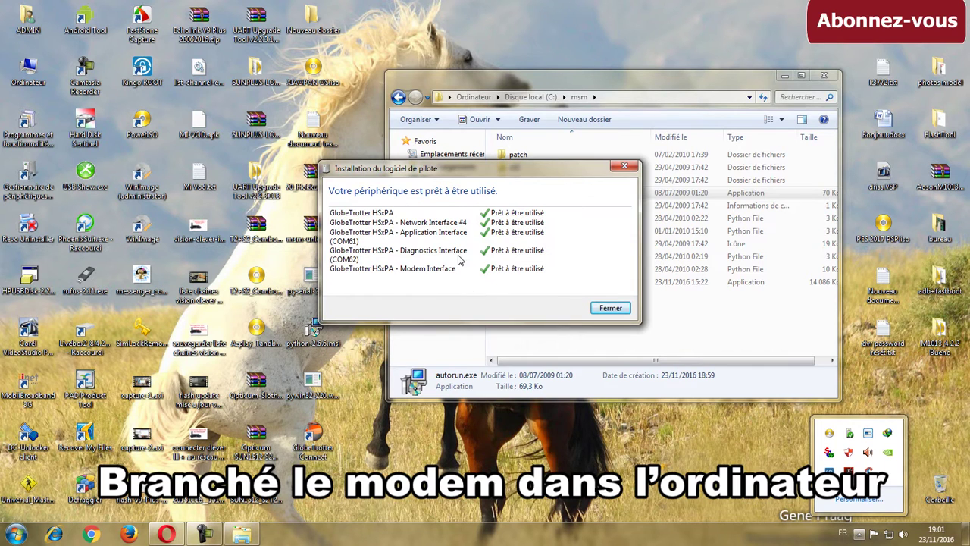
click(611, 307)
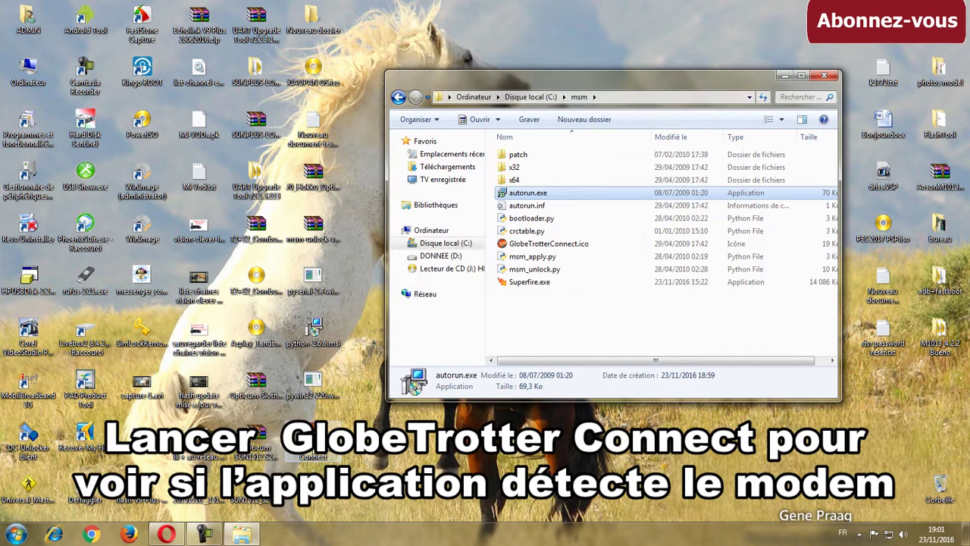
Launch GlobeTrotter Connect and dismiss the error reporting the modem as locked
click(312, 451)
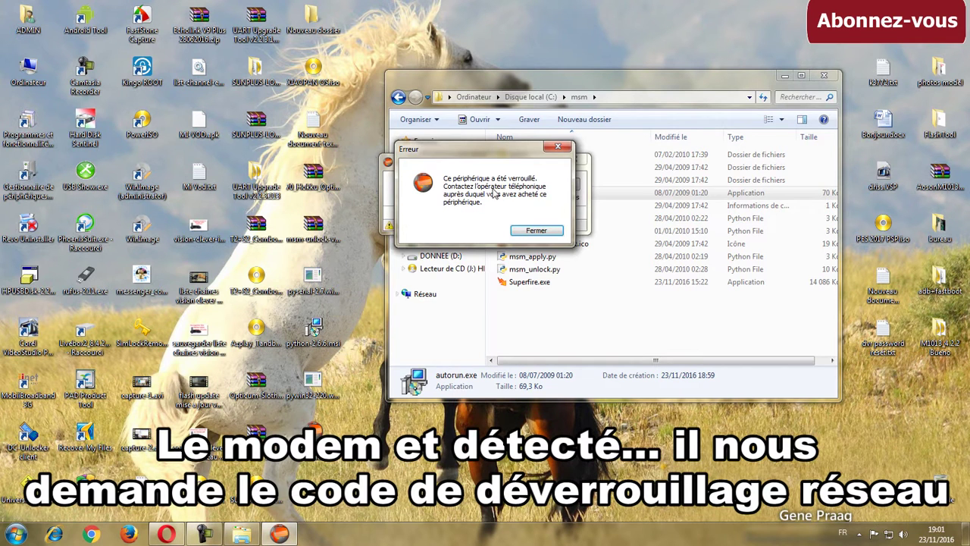
drag(506, 154, 504, 211)
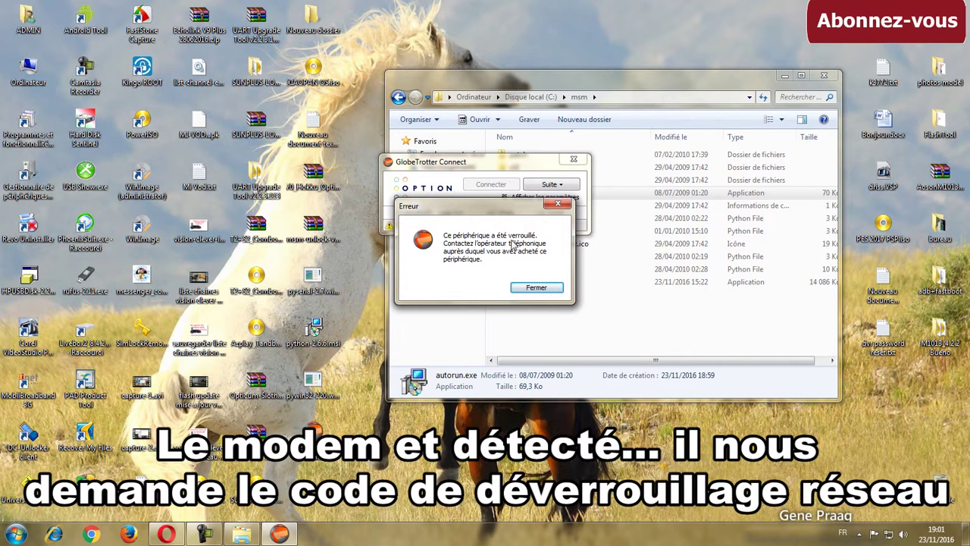
click(533, 286)
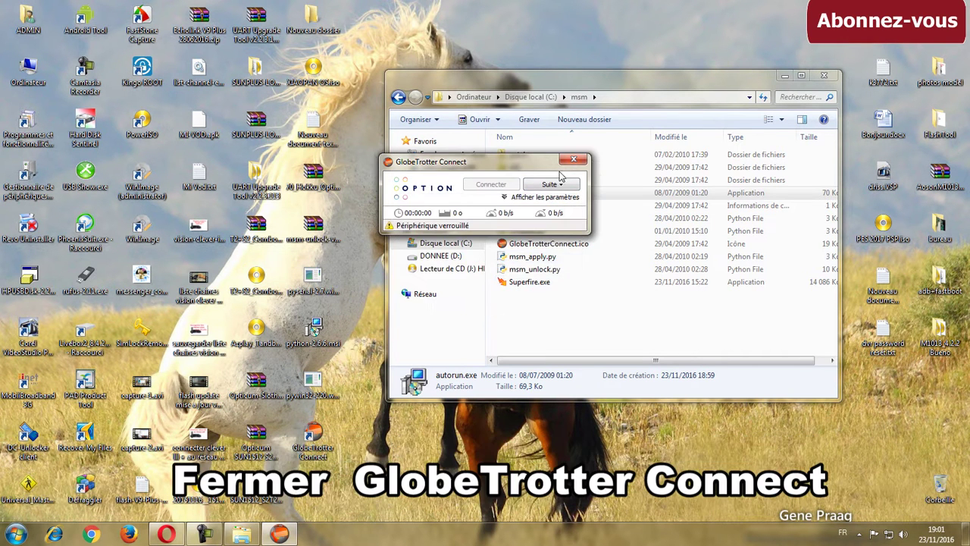
Close the GlobeTrotter Connect window and quit it from the system tray icon
drag(529, 167, 523, 170)
click(568, 162)
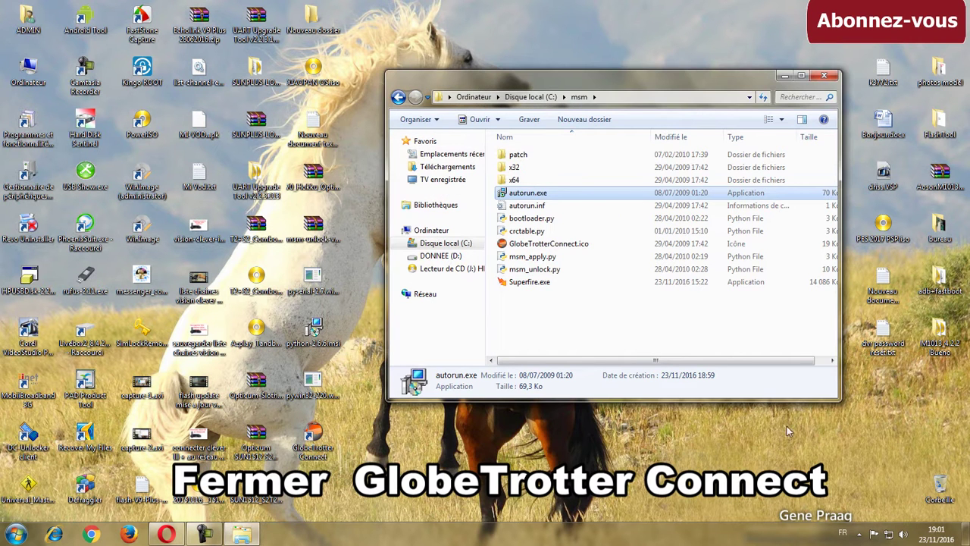
click(859, 534)
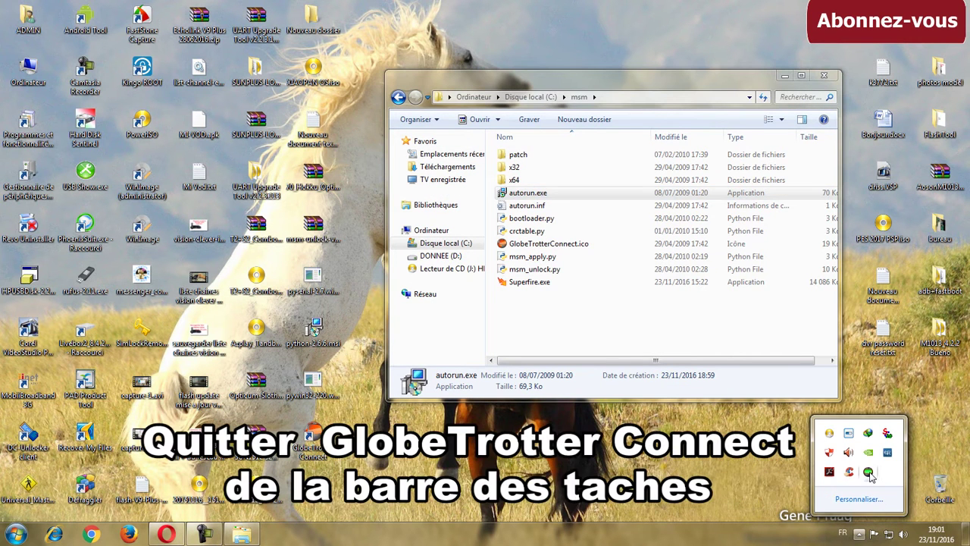
right_click(868, 474)
click(864, 463)
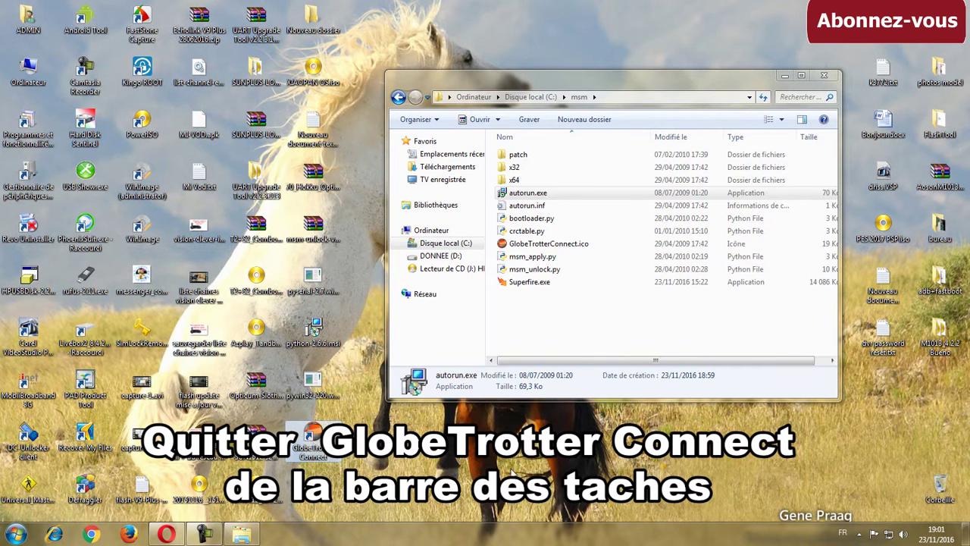
Run msm_unlock.py from the msm folder in the Python console
click(547, 282)
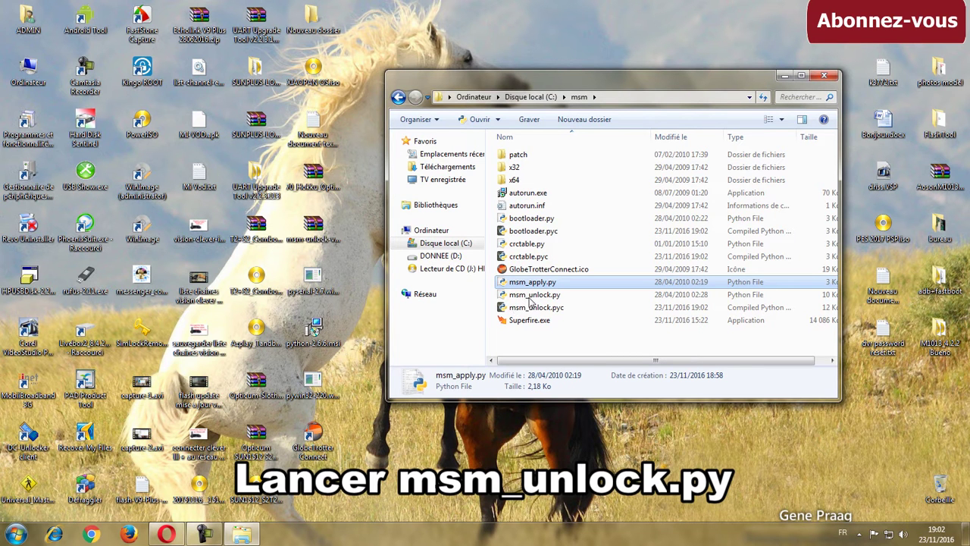
click(533, 296)
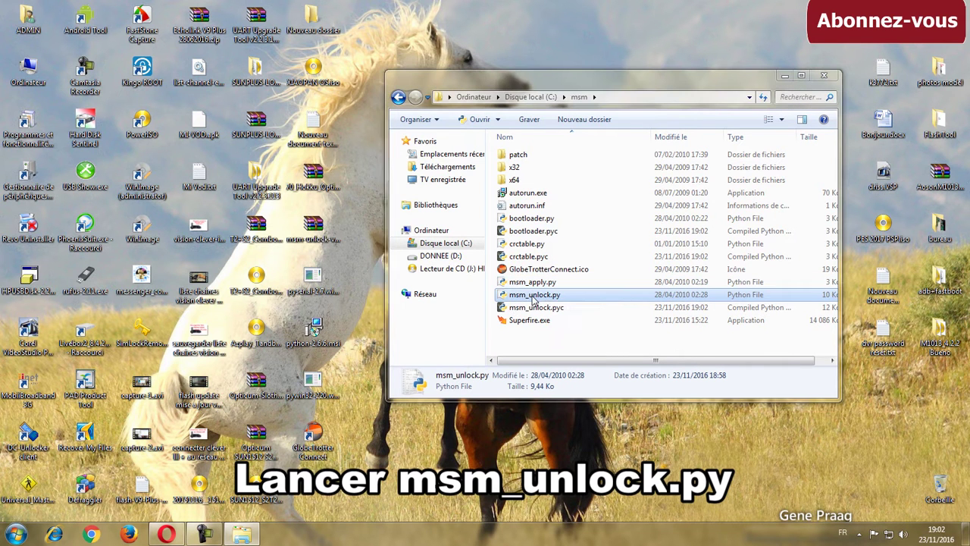
double_click(534, 297)
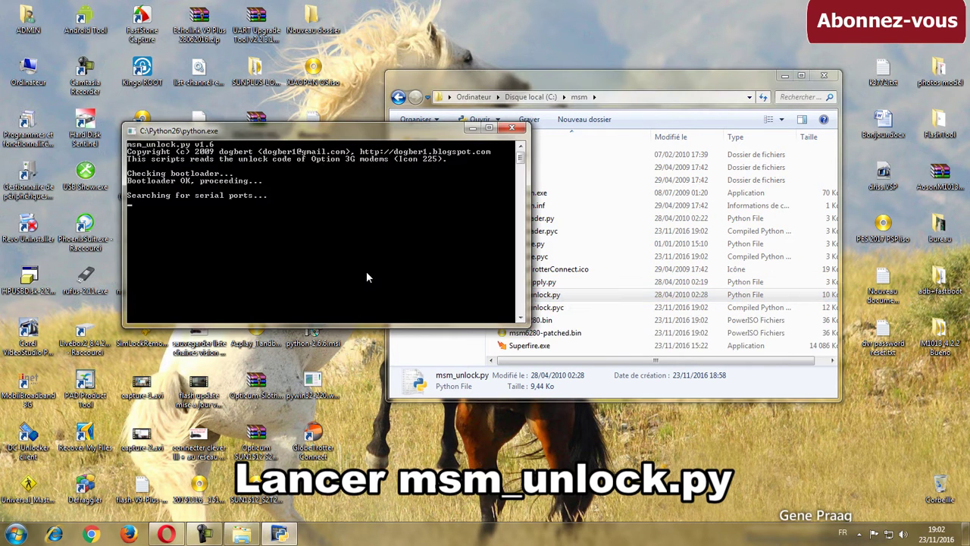
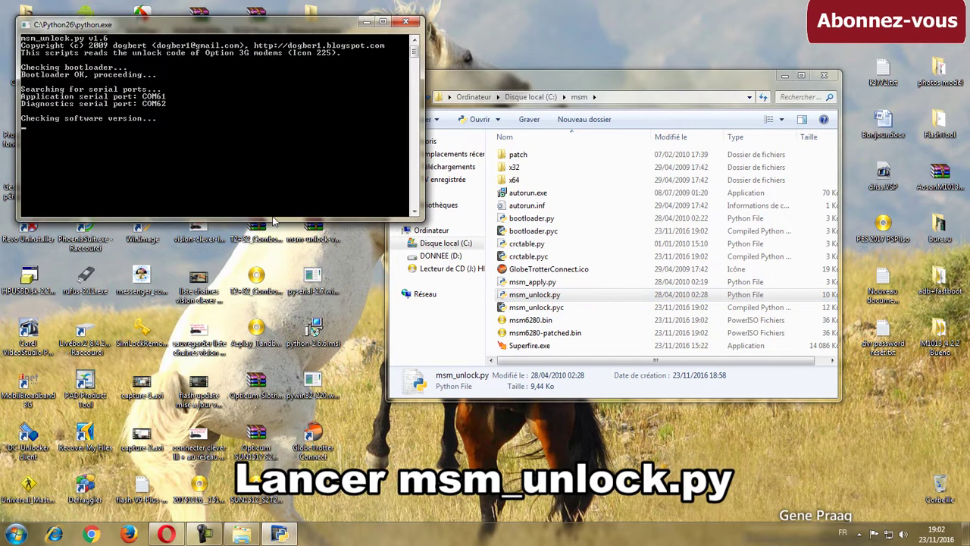
Move the python.exe console lower while msm_unlock.py checks netlock: Lock PN set, Lock PU not set
drag(335, 29, 344, 161)
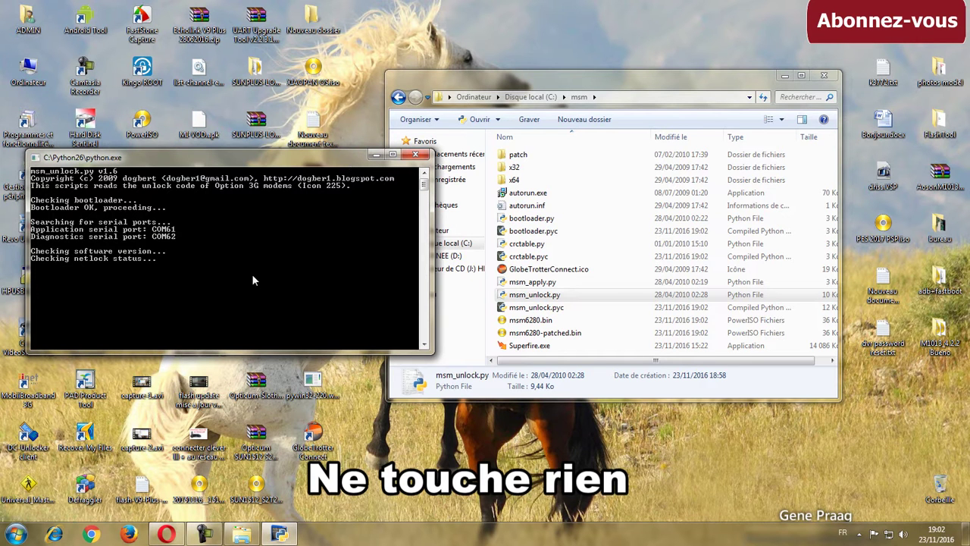
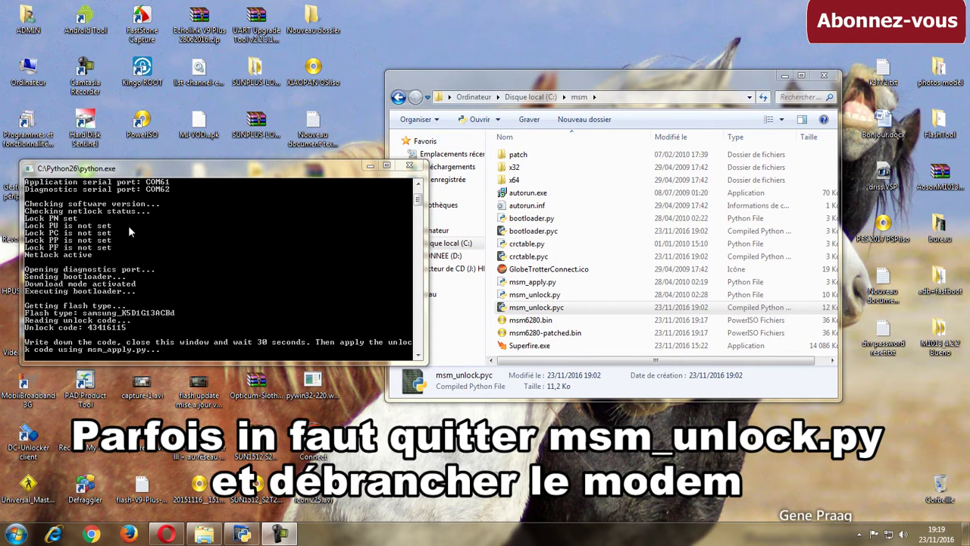
Note the unlock code reported by msm_unlock.py, then close its console window
mouse_move(135, 168)
mouse_down()
mouse_move(180, 191)
mouse_move(143, 158)
mouse_up()
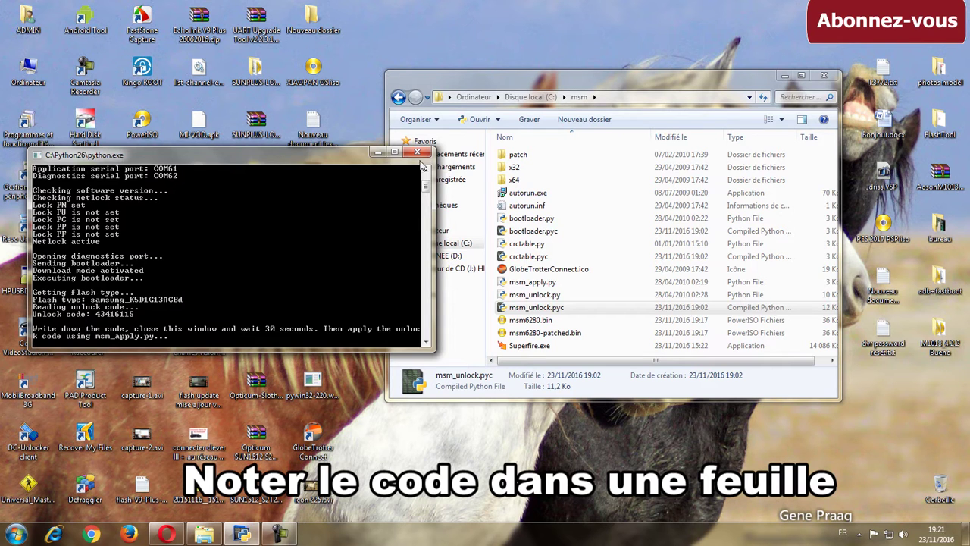
click(417, 151)
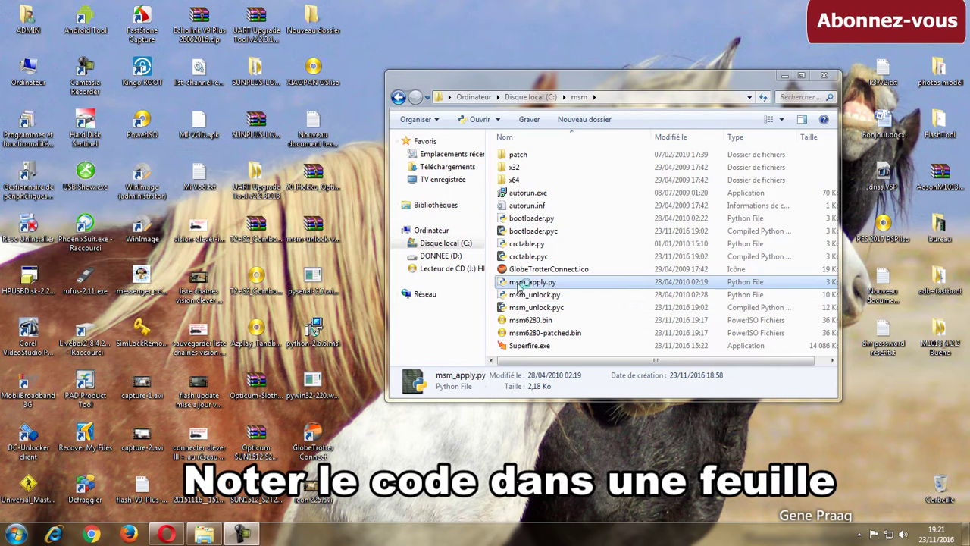
Run msm_apply.py with the modem's unlock code until it reports 'Unlock successful', then close it
double_click(527, 283)
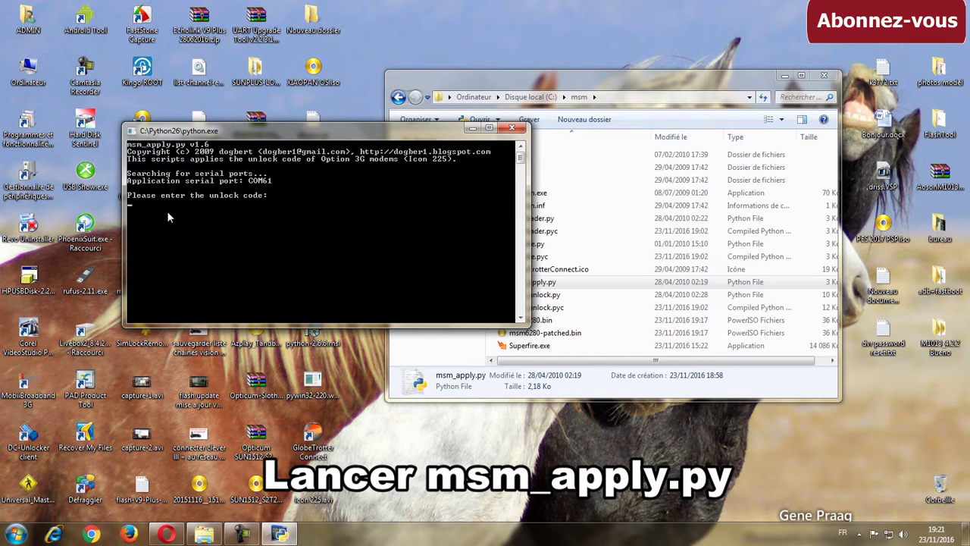
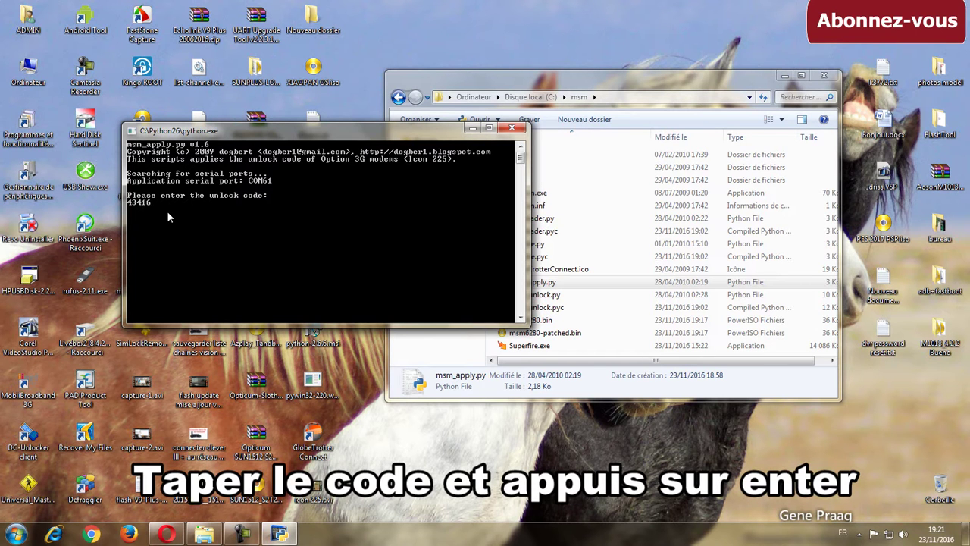
key(Return)
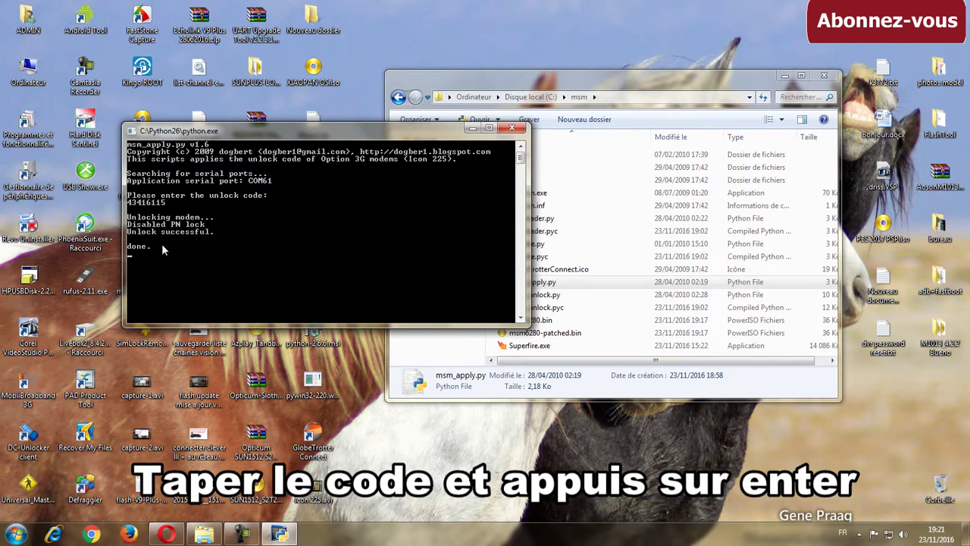
click(512, 127)
Launch GlobeTrotter Connect from the desktop shortcut and bring up its connection settings panel
click(313, 446)
double_click(317, 439)
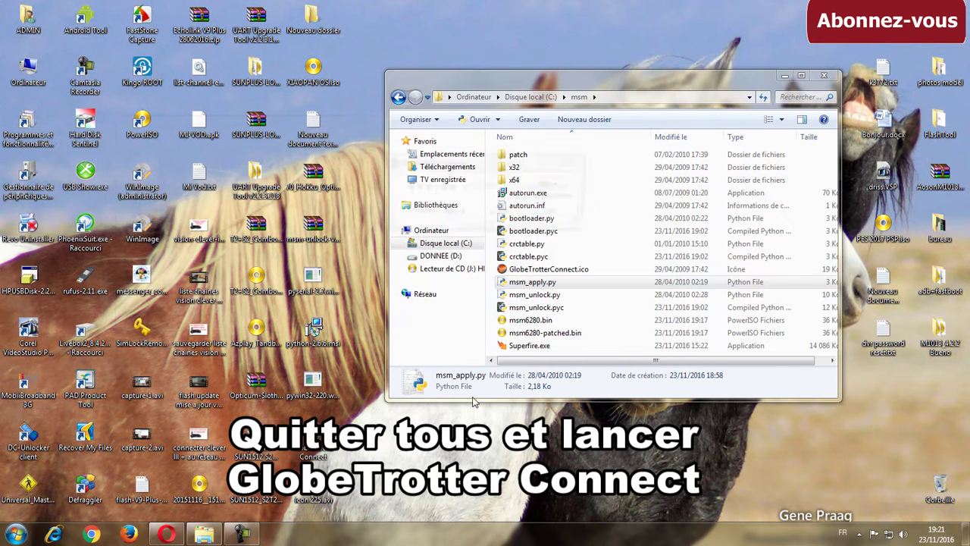
click(785, 76)
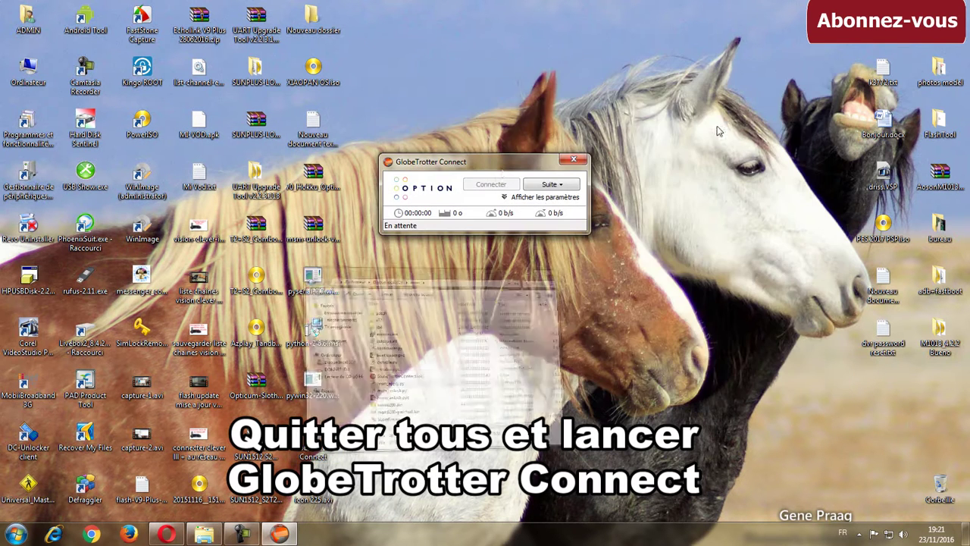
drag(489, 162, 516, 127)
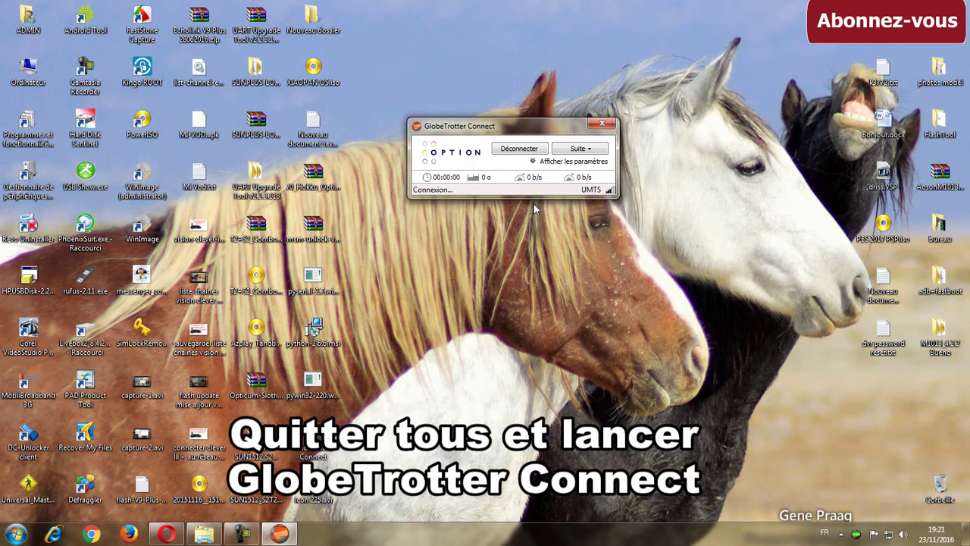
click(555, 162)
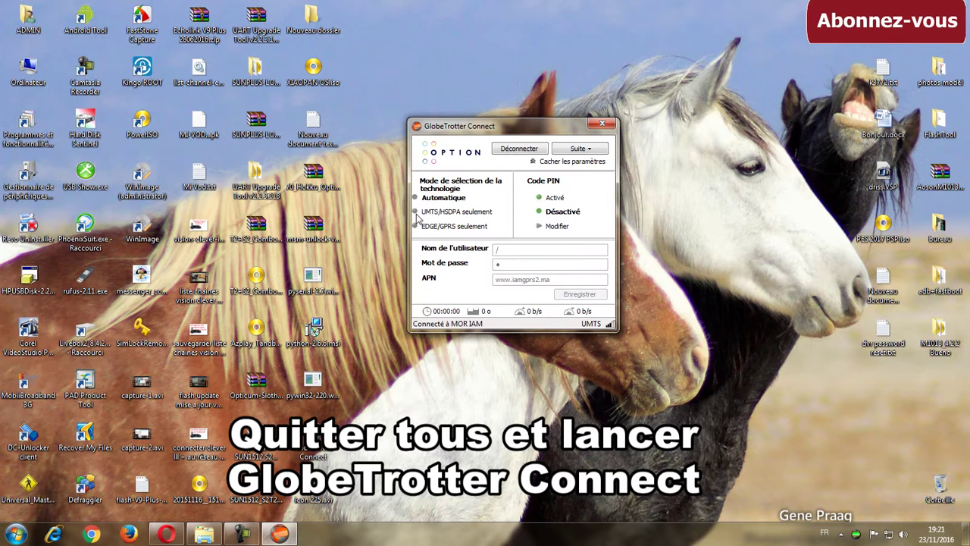
Disconnect, restrict the network to UMTS/HSDPA only, and clear the user name and password
click(510, 150)
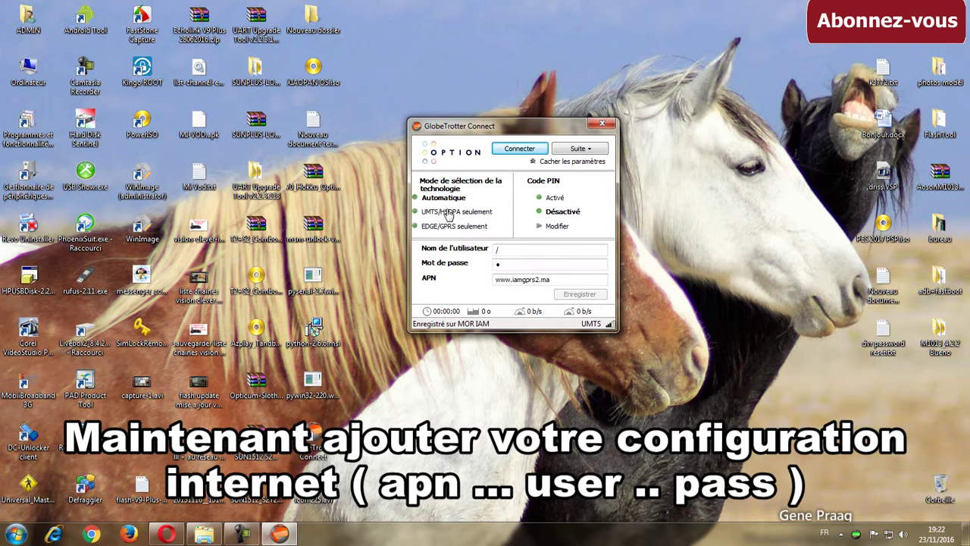
click(447, 211)
click(553, 258)
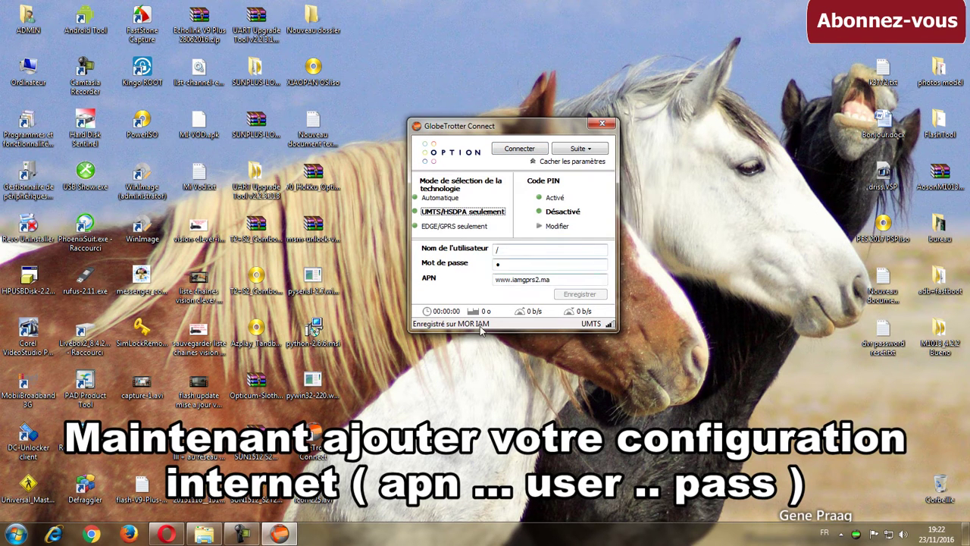
click(517, 250)
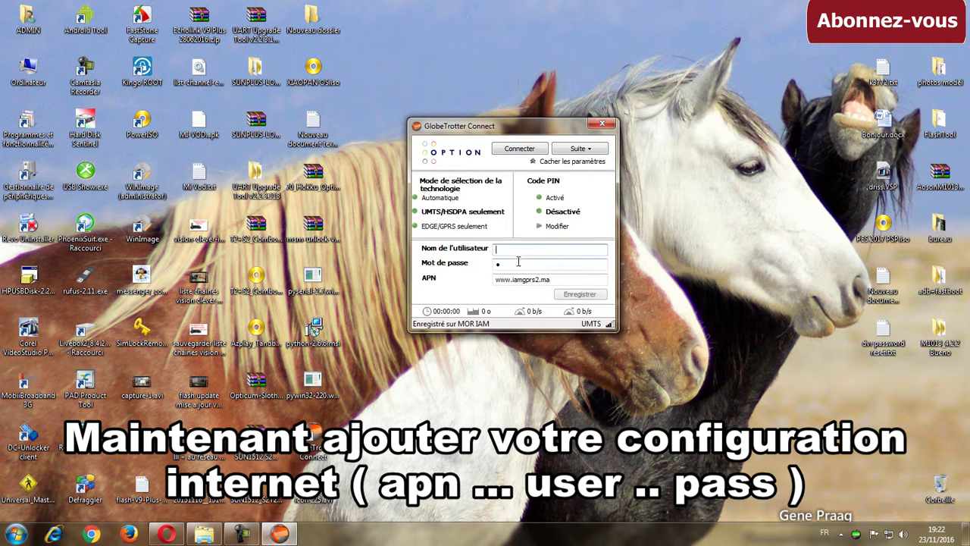
click(541, 265)
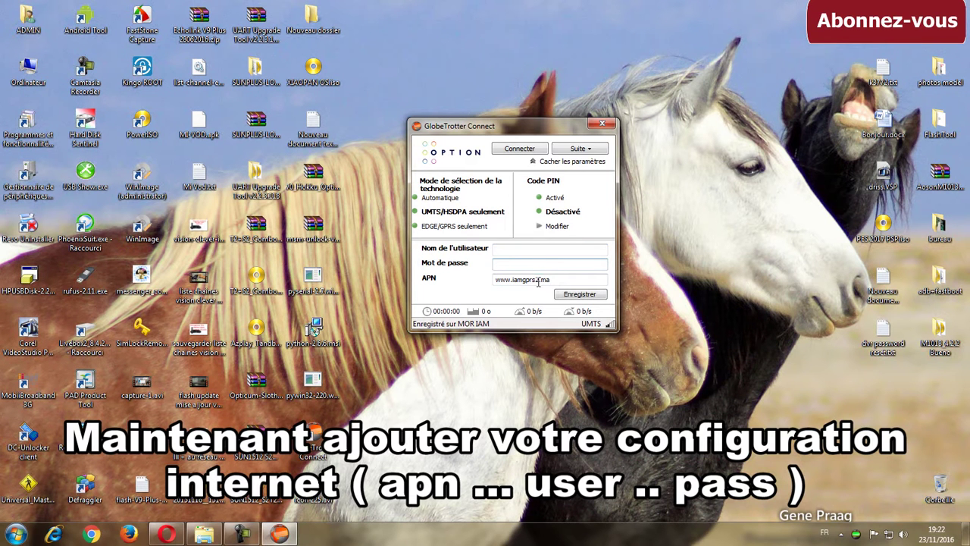
drag(538, 281, 501, 283)
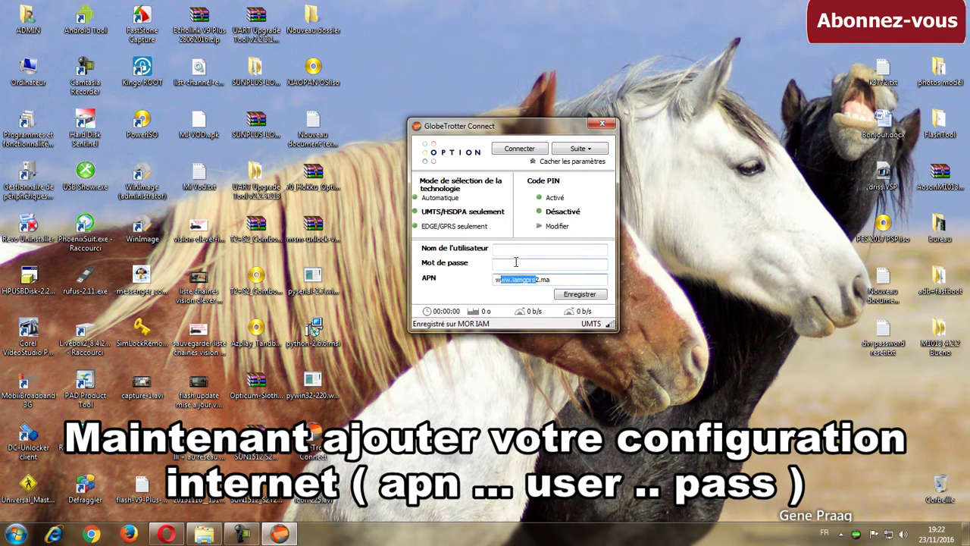
click(512, 260)
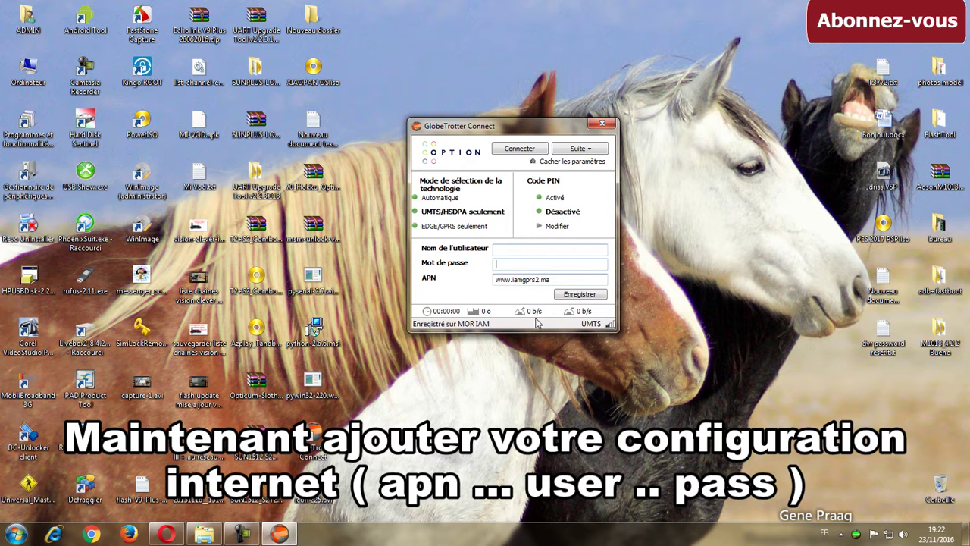
click(516, 249)
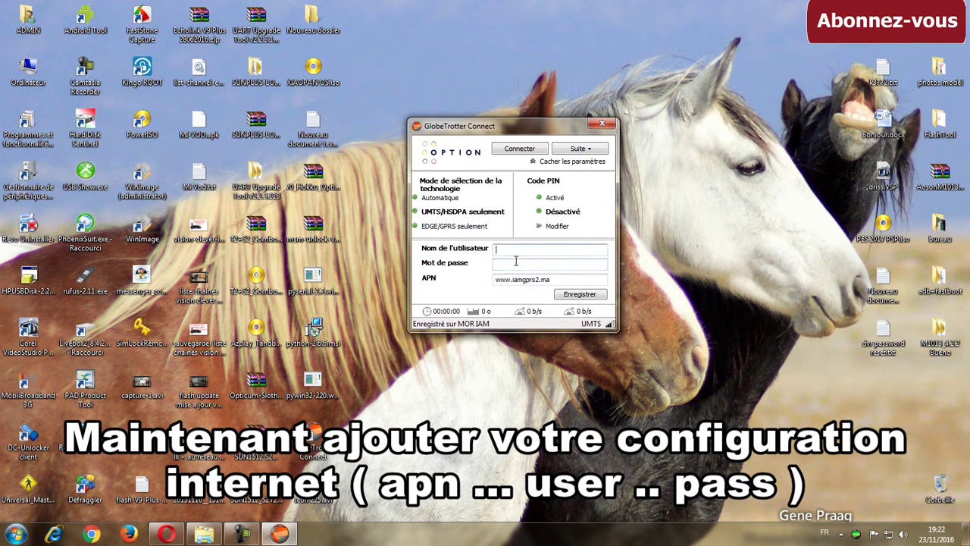
click(514, 263)
drag(551, 279, 494, 279)
click(528, 281)
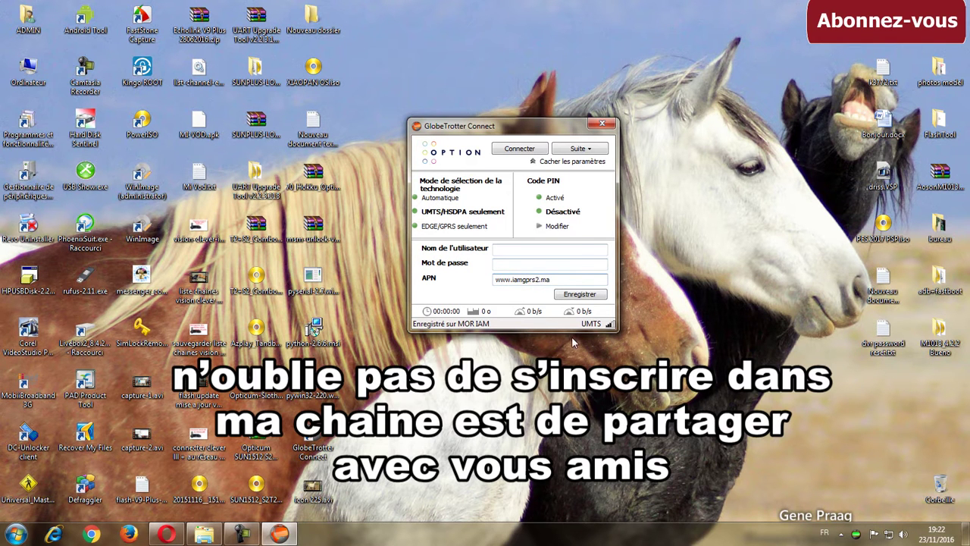
key(BackSpace)
text(1)
click(580, 294)
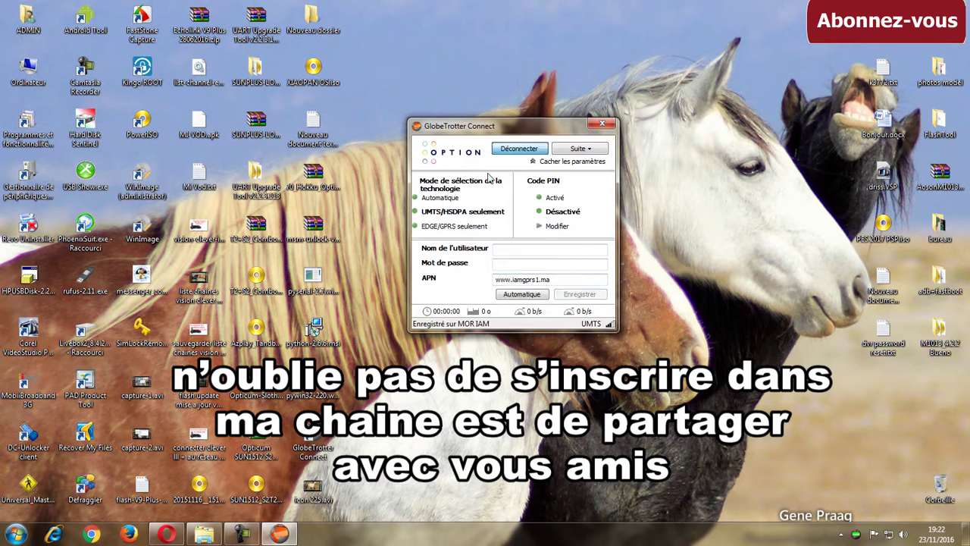
click(520, 149)
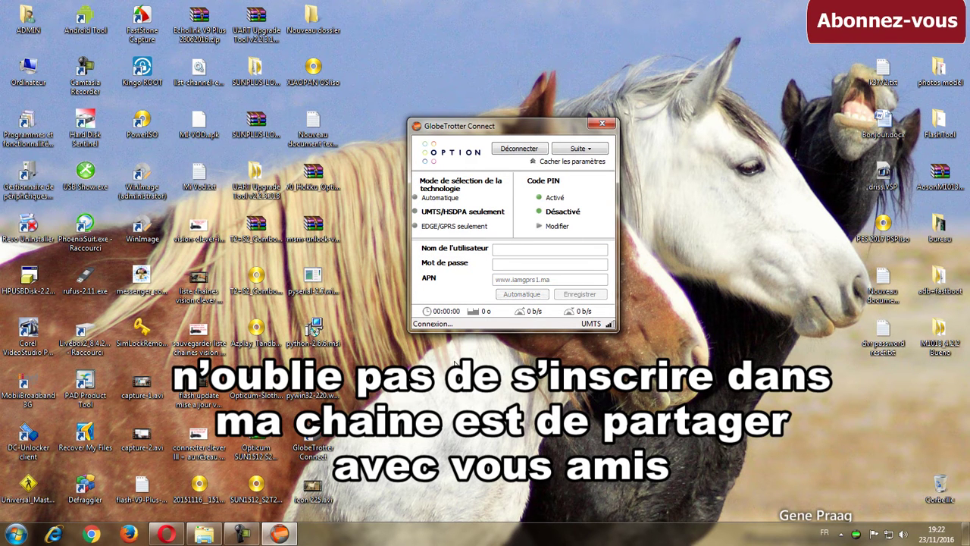